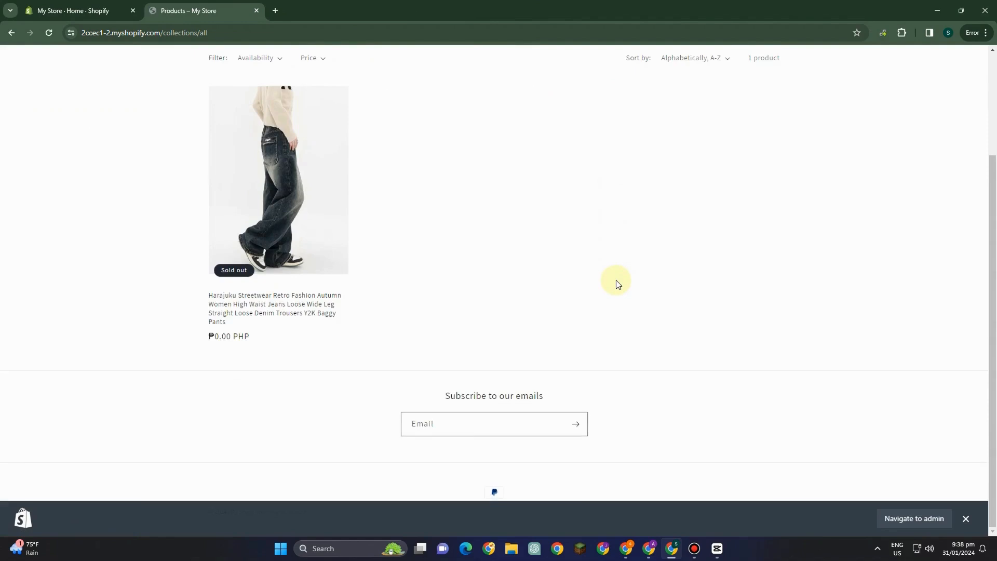
scroll(616, 281, up, 2)
scroll(607, 281, down, 2)
scroll(637, 278, up, 3)
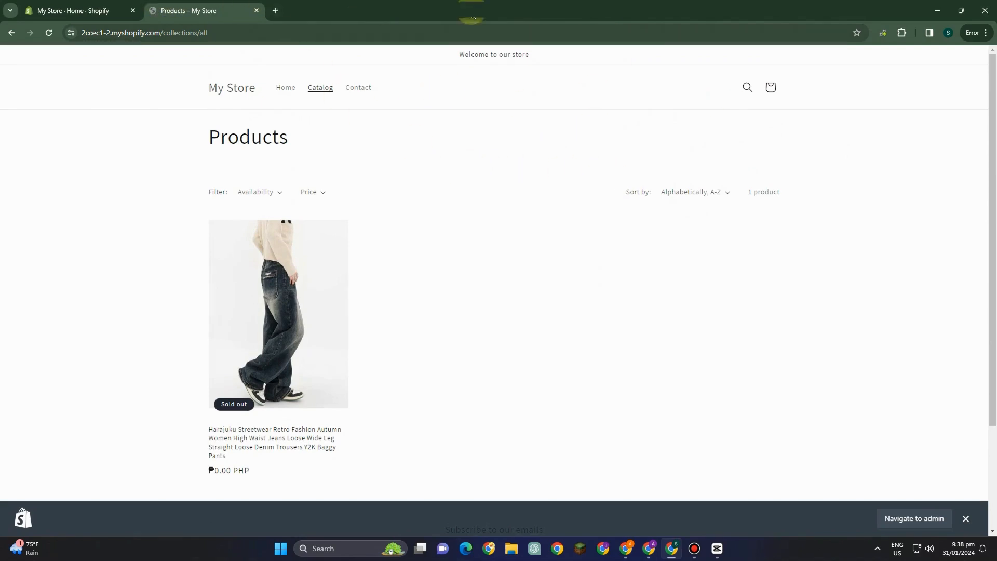
Open the Shopify App Store from the store's apps and sales channels settings in the admin.
click(108, 11)
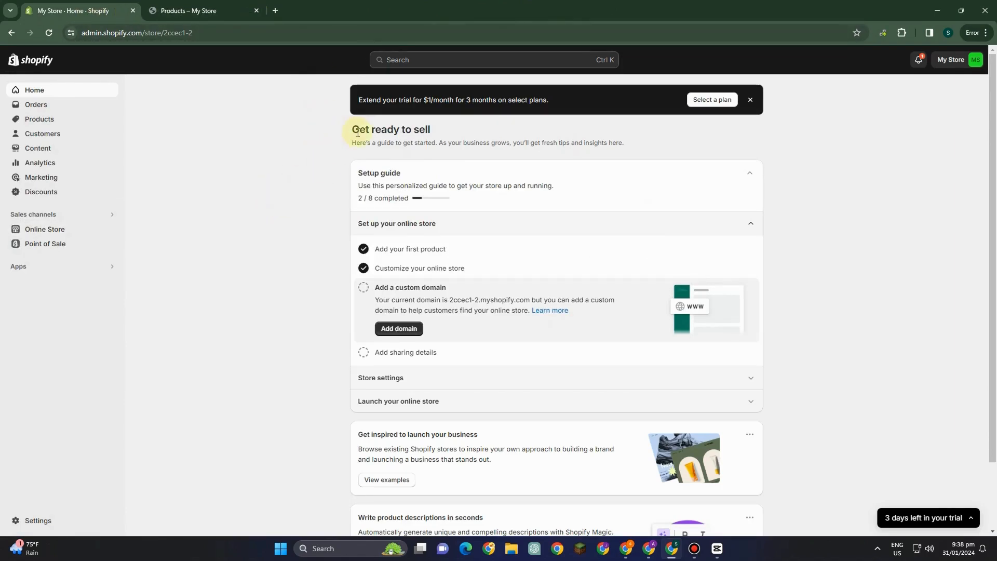
click(14, 519)
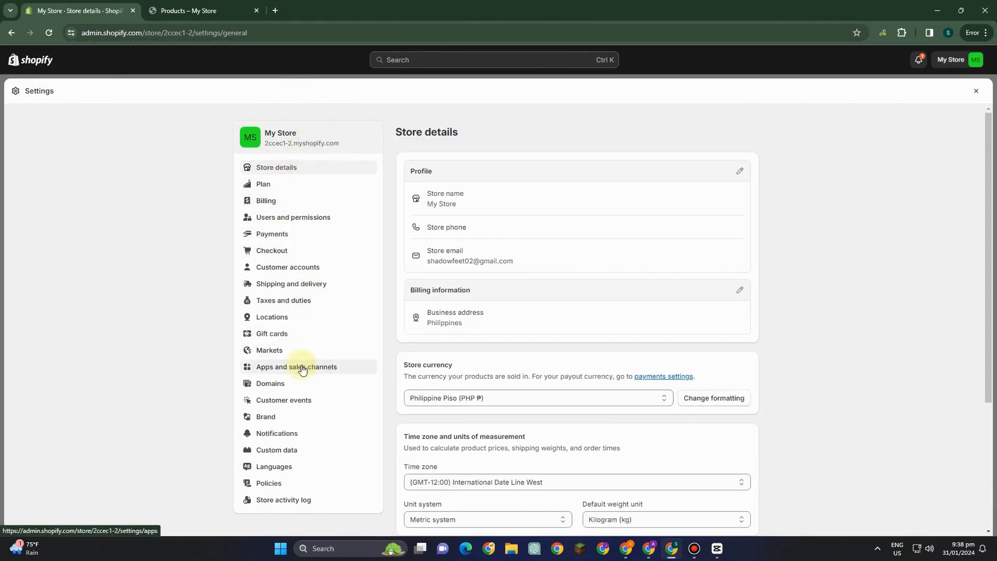
click(332, 371)
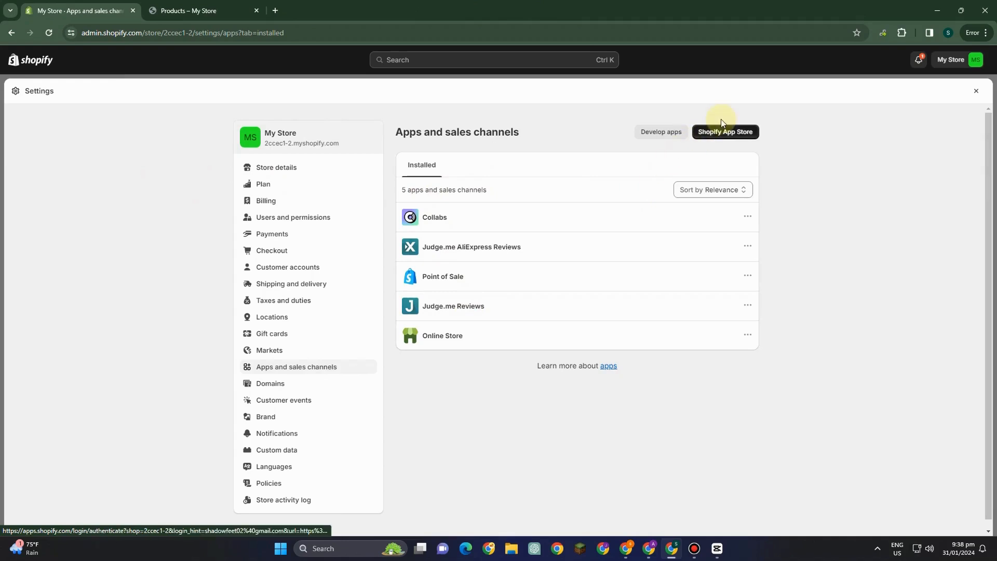
click(720, 133)
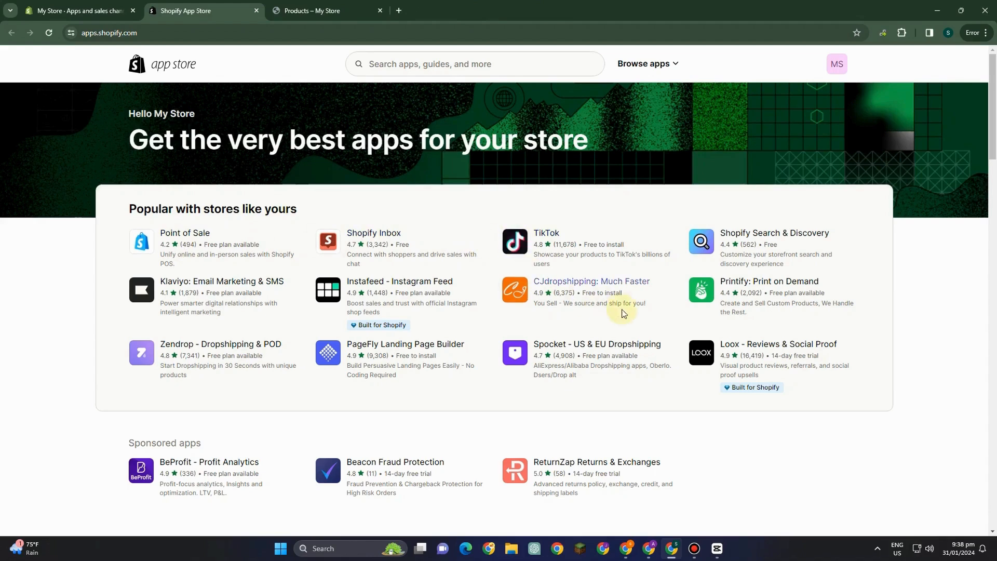
Search the App Store for "buy button" and open the listing of the Buy Button channel app.
click(437, 65)
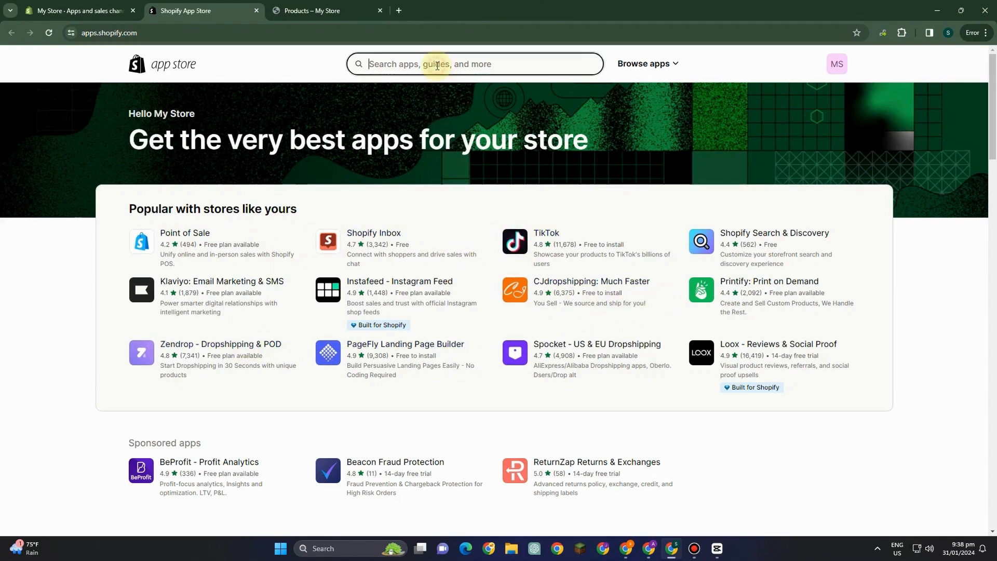
text(buy)
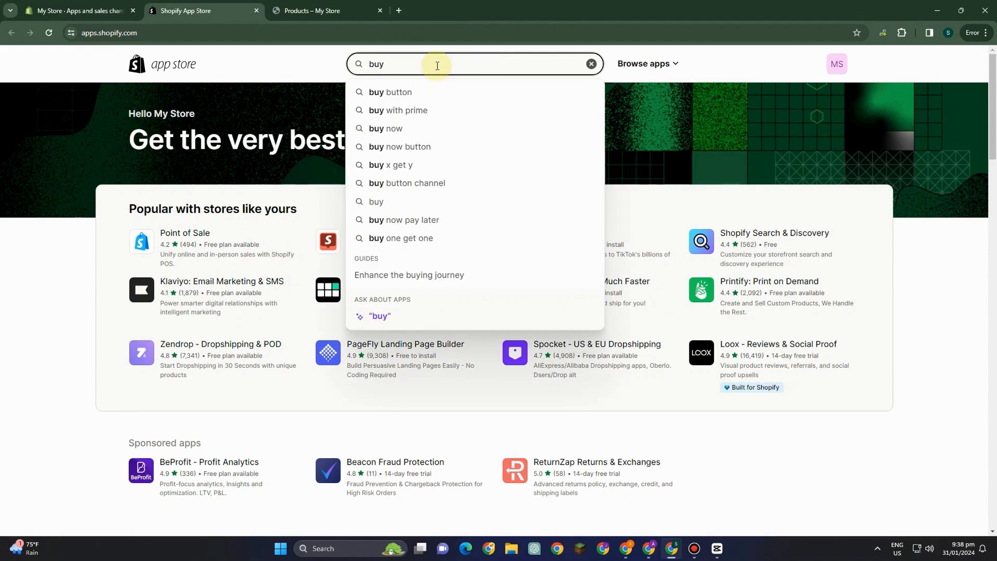
click(401, 94)
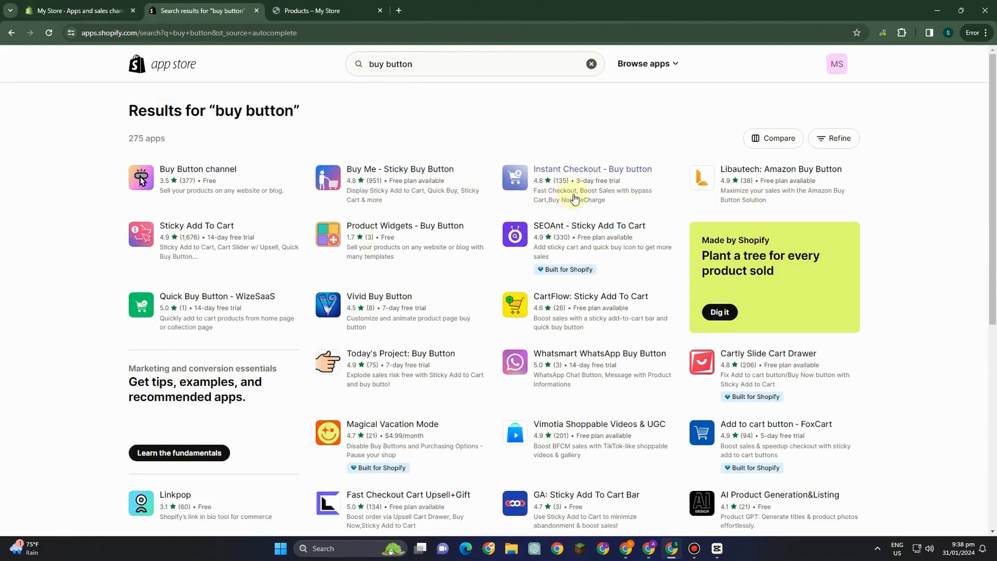
click(205, 190)
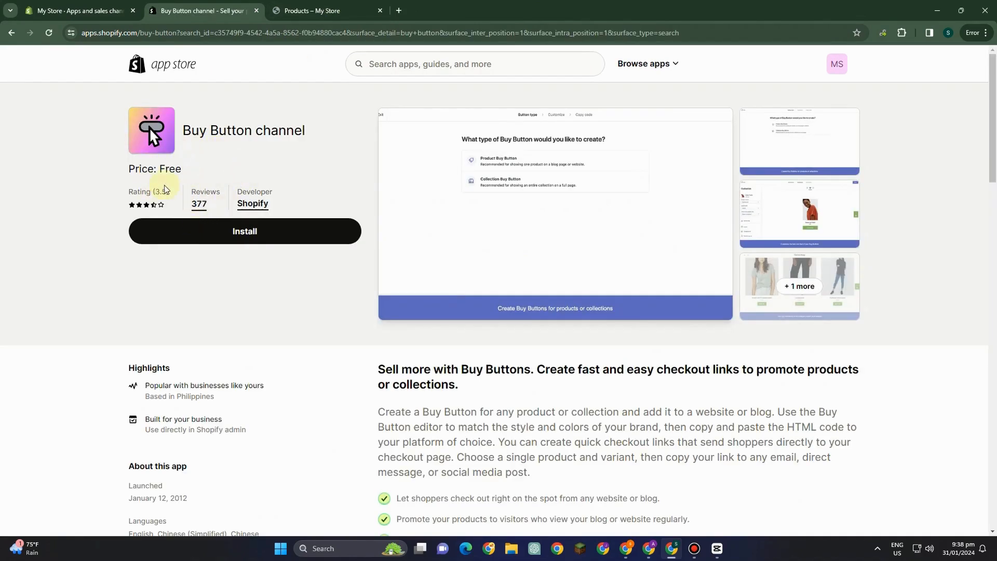
Review the Buy Button channel's price, developer and description, and install the app in the store.
drag(157, 168, 182, 169)
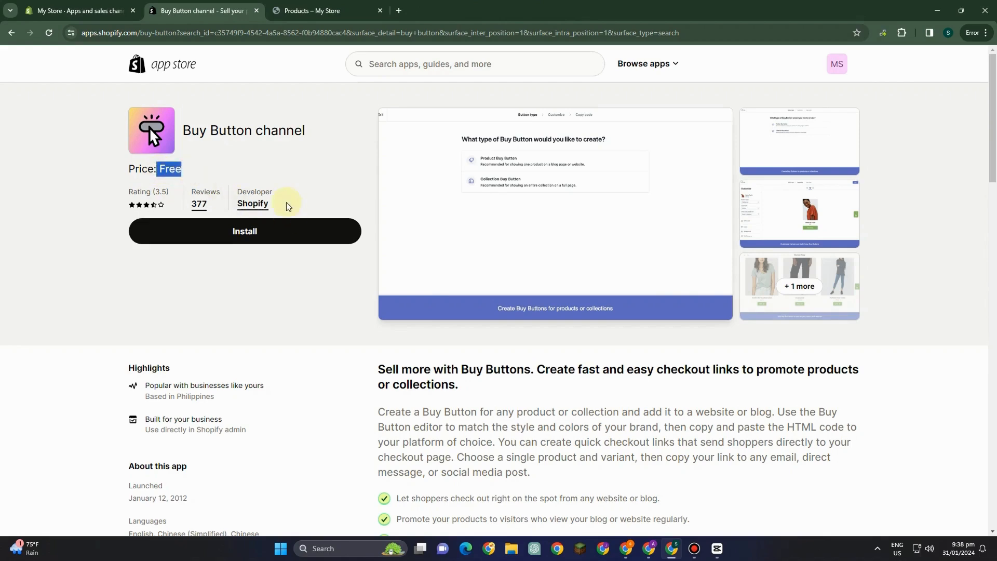
drag(270, 204, 238, 204)
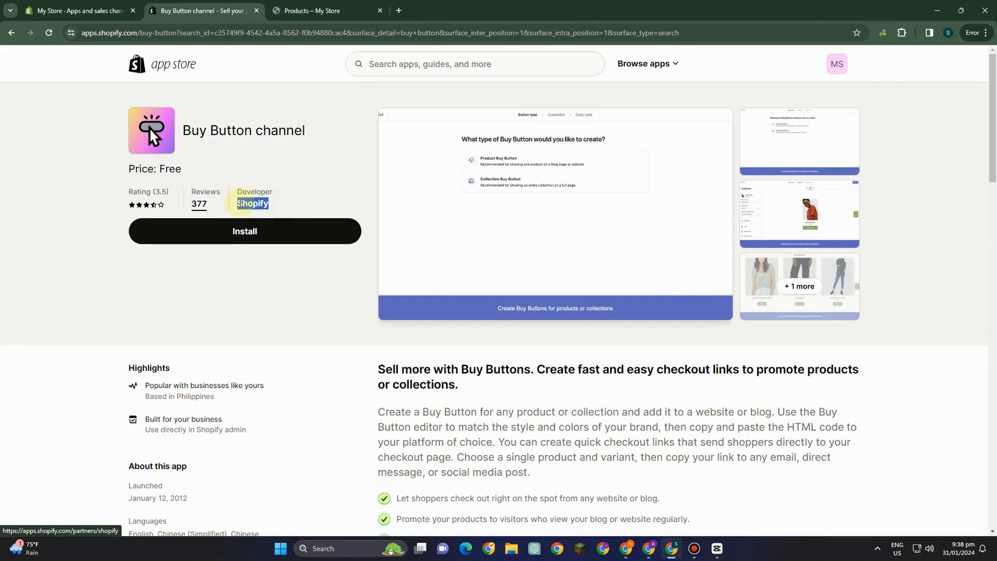
scroll(383, 330, down, 5)
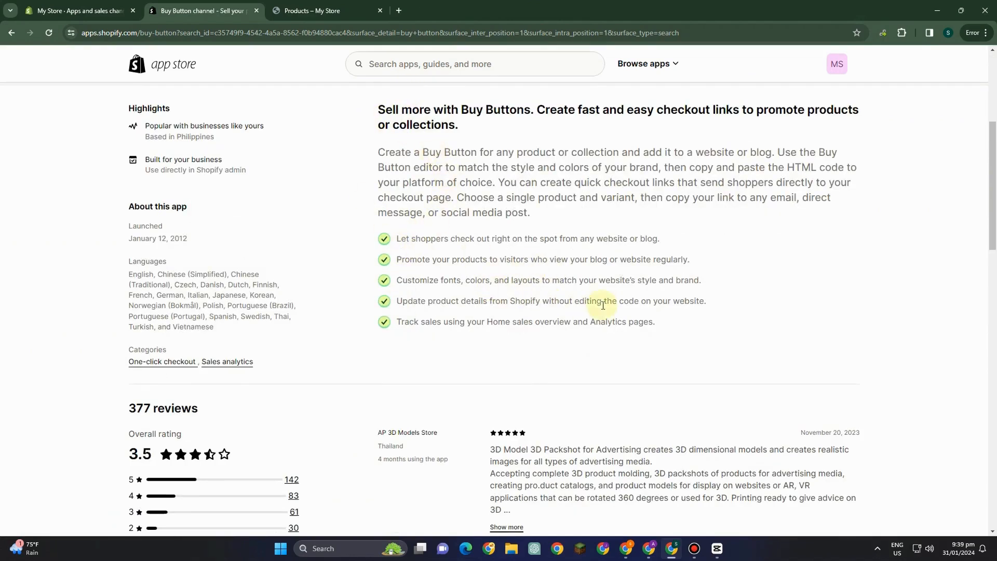
scroll(292, 216, up, 5)
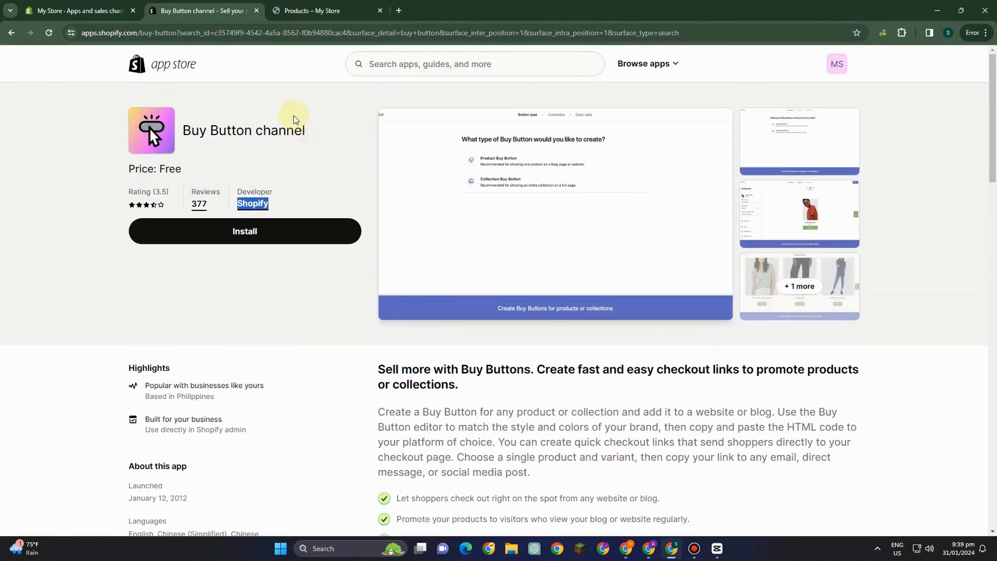
click(283, 230)
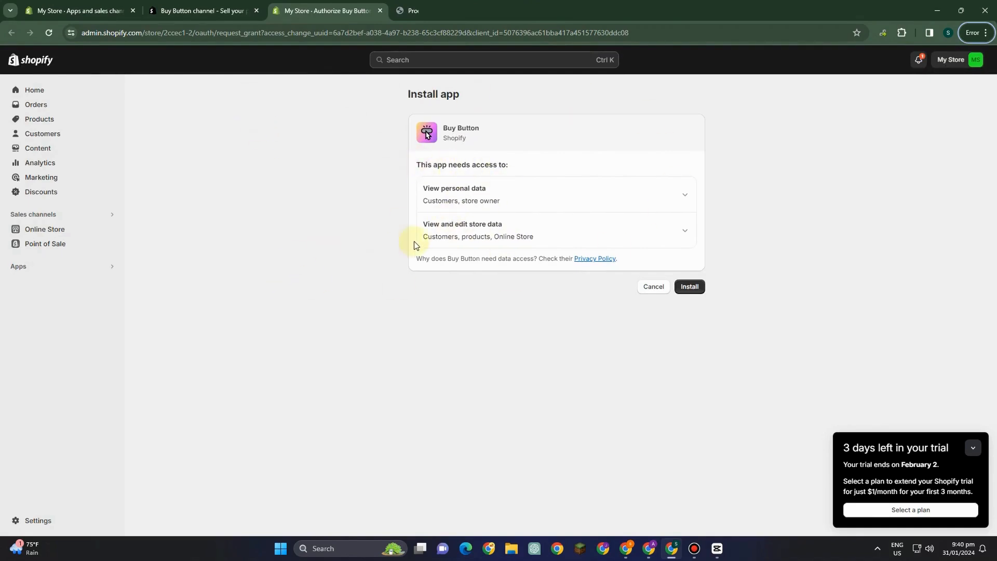
click(687, 289)
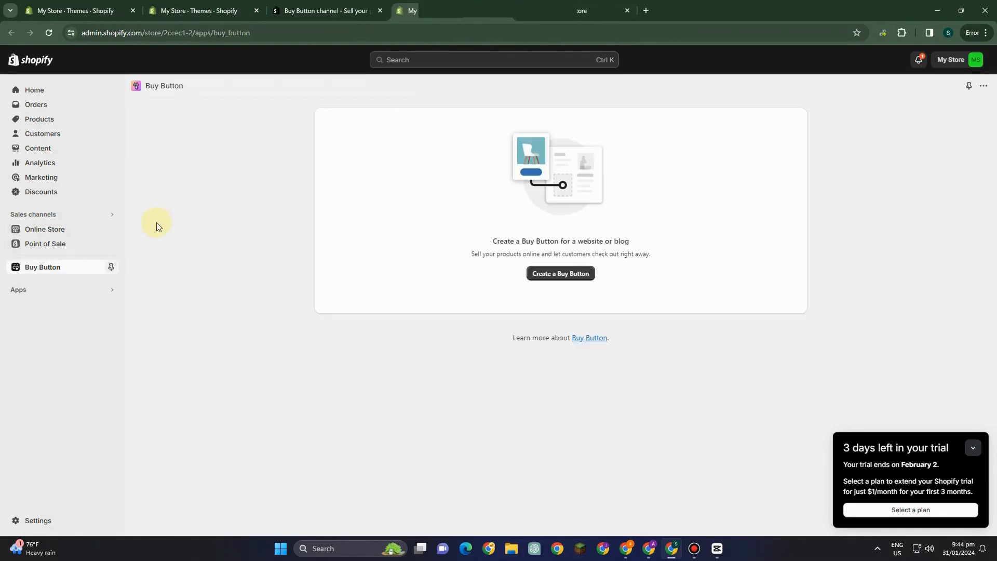
Create a Product Buy Button in the Buy Button channel for the Perfume product.
click(51, 269)
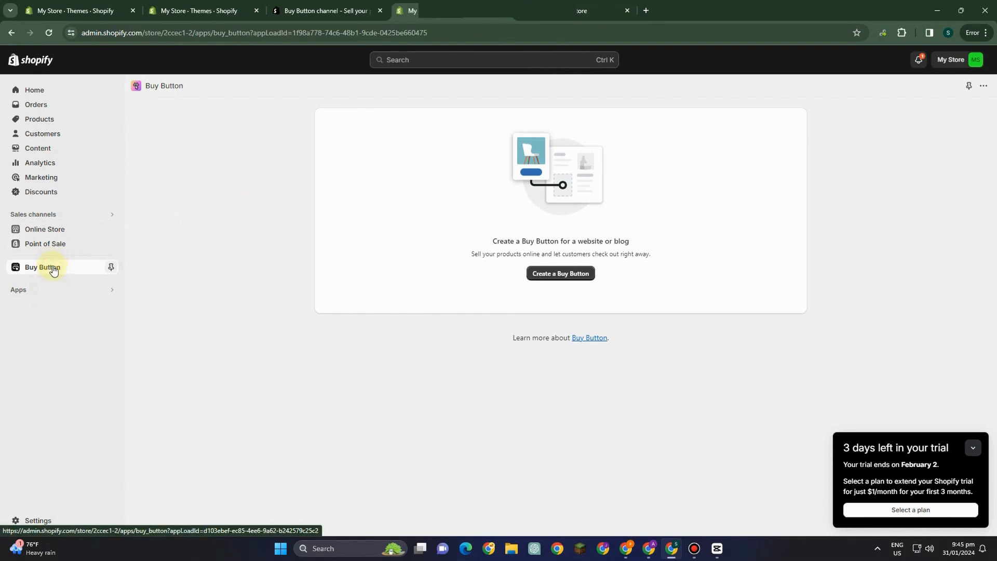
click(558, 280)
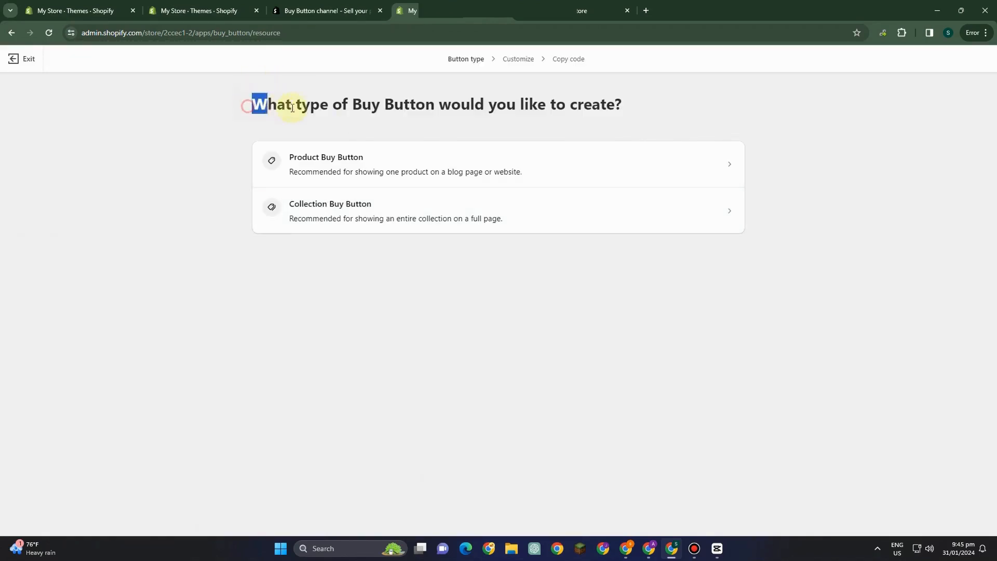
drag(292, 108, 635, 111)
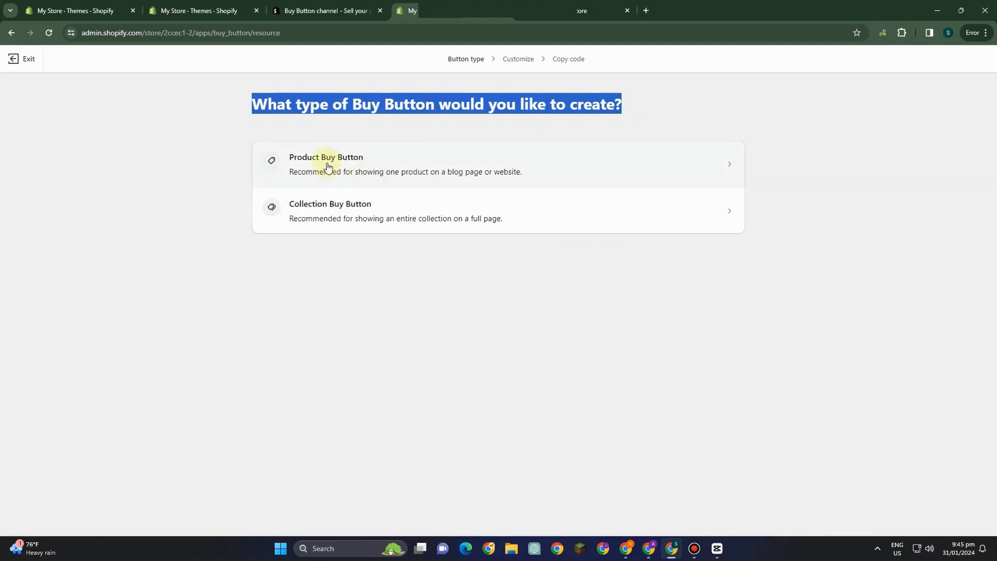
click(344, 168)
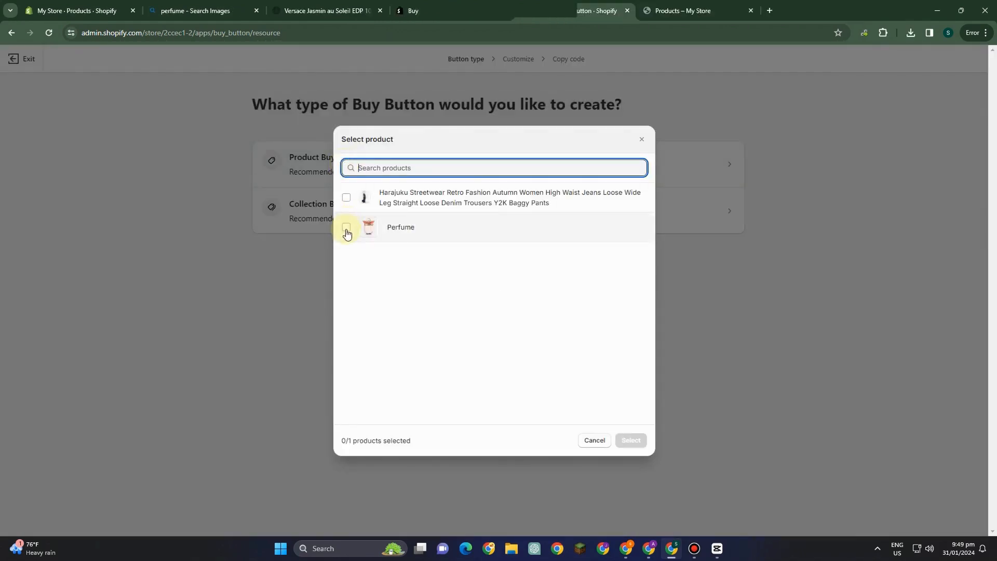
click(346, 230)
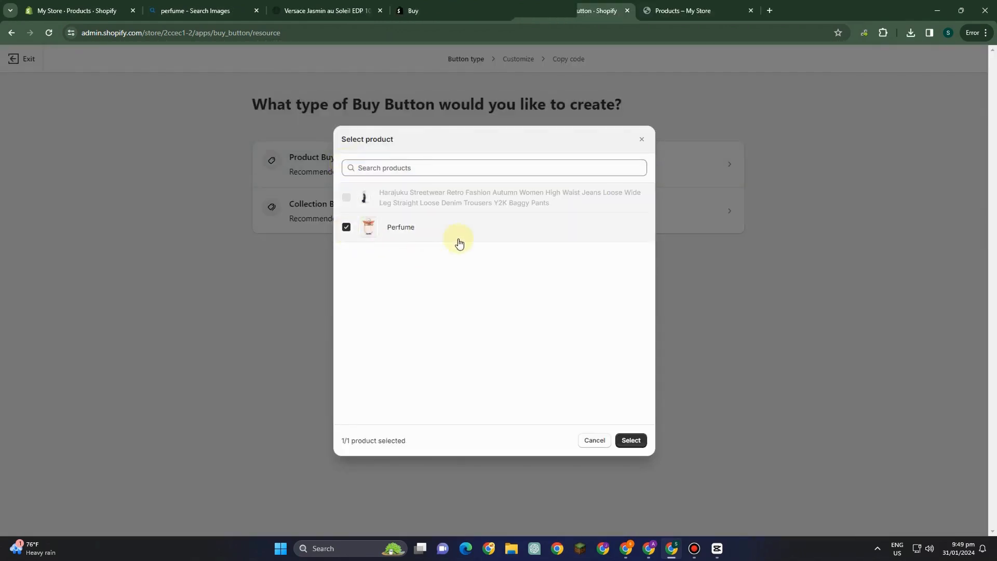
click(632, 441)
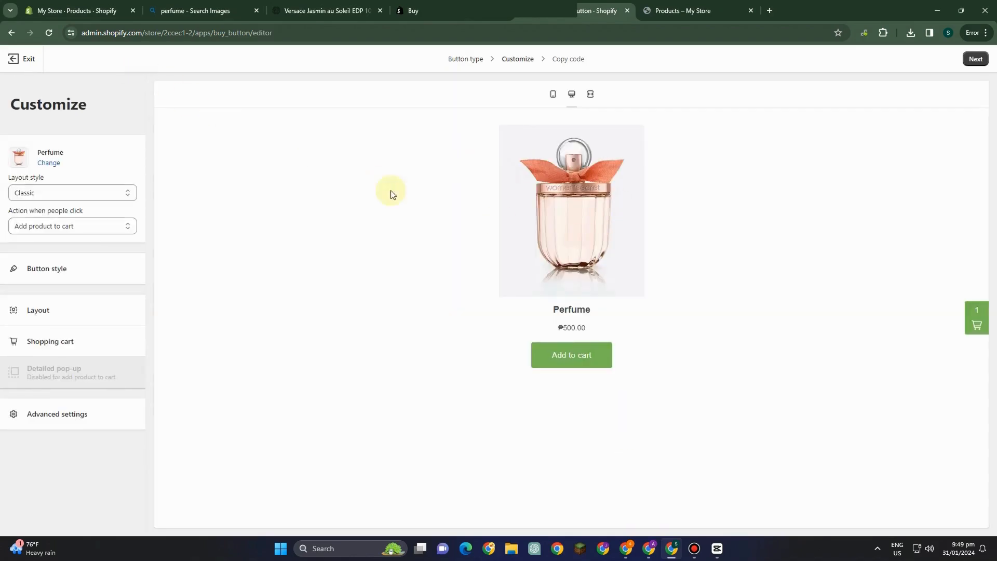
Try the Basic, Classic and Full view layout styles for the Perfume button, and return the layout to Classic.
click(45, 193)
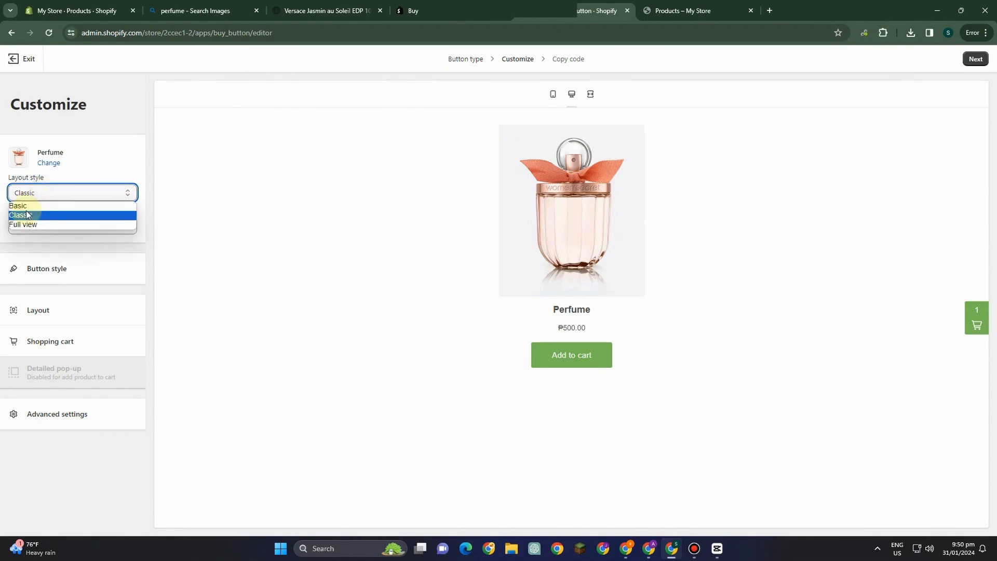
click(28, 206)
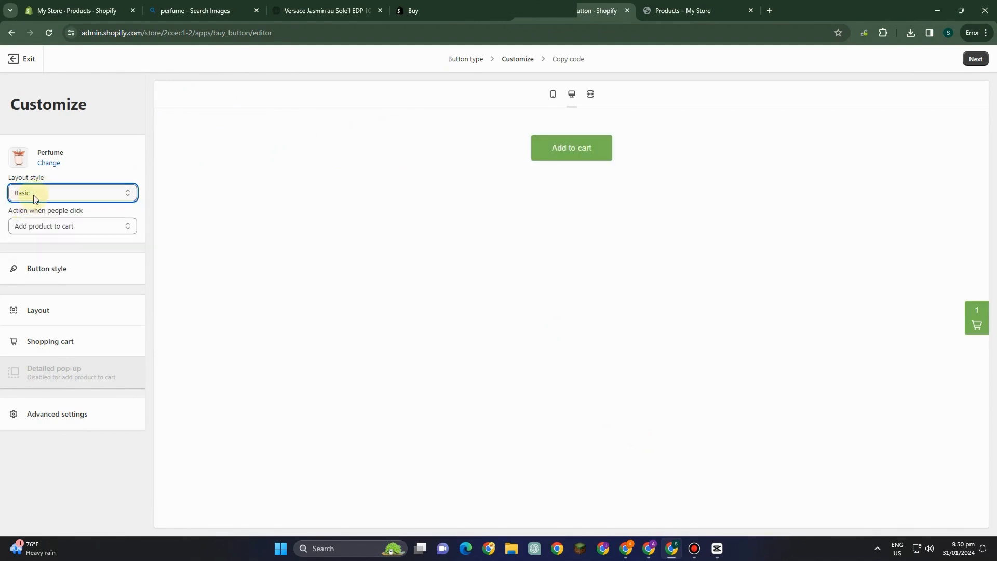
click(31, 194)
click(33, 215)
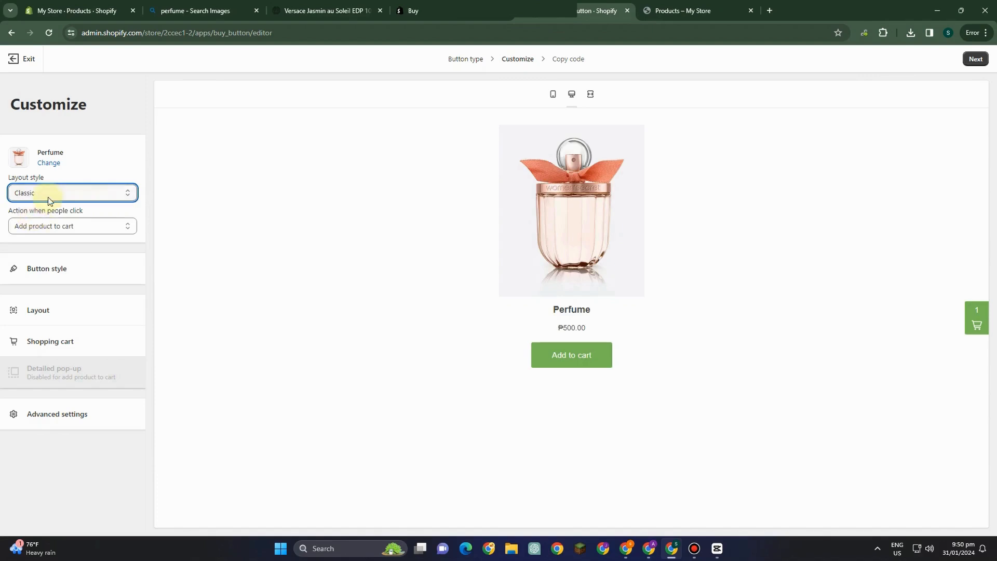
click(45, 195)
click(48, 225)
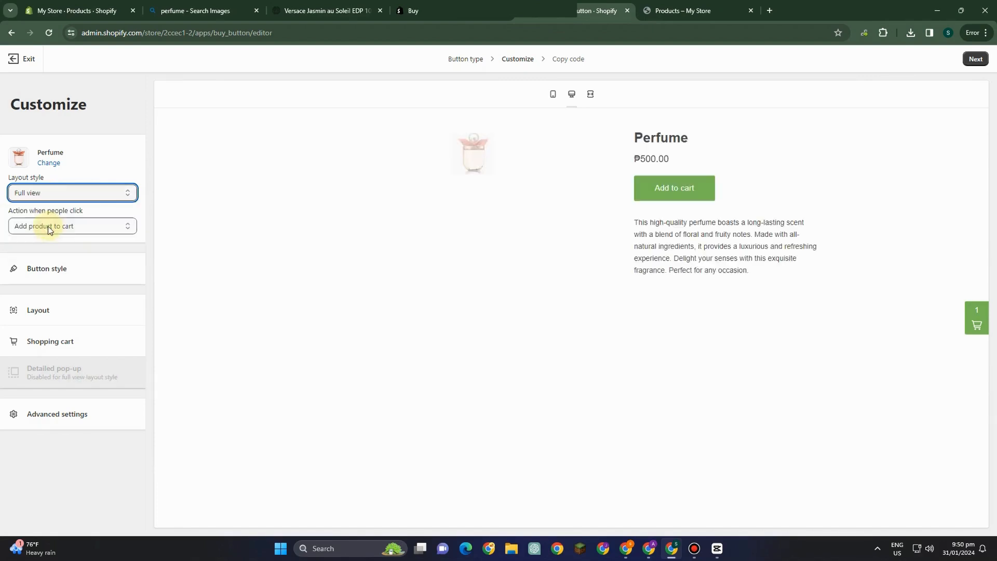
click(57, 197)
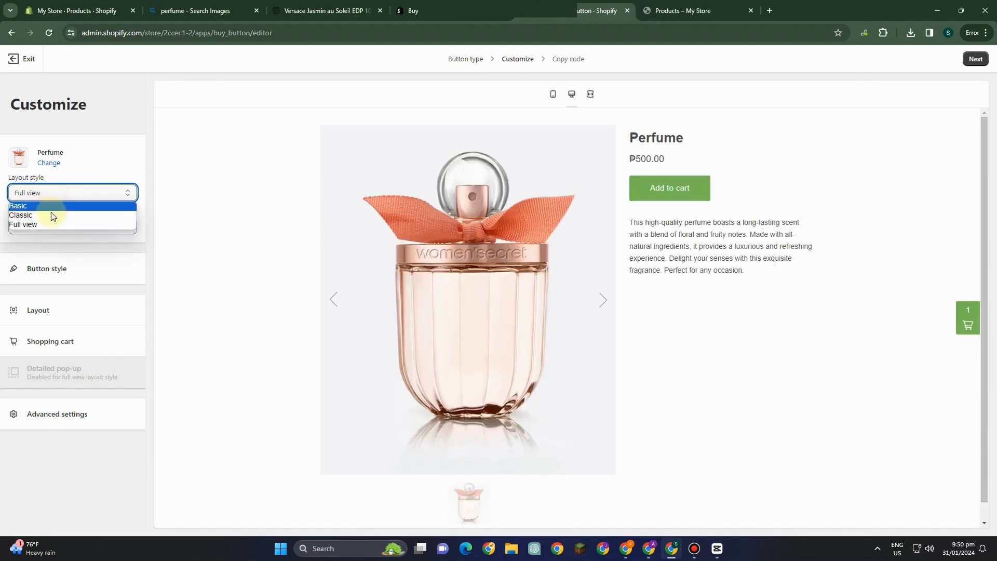
click(51, 213)
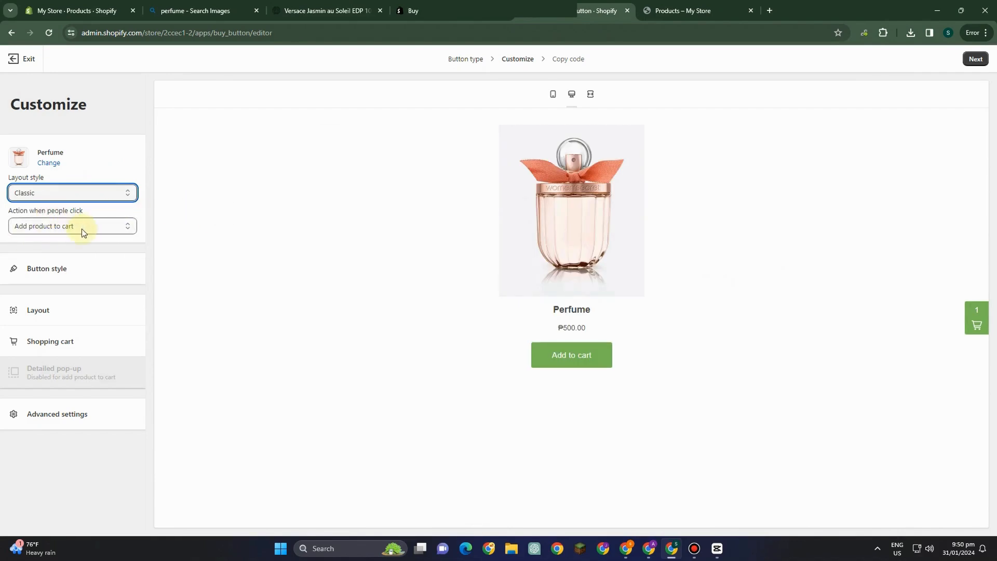
Compare the Add product to cart and Open product details click actions, and set the action to Direct to checkout.
click(57, 227)
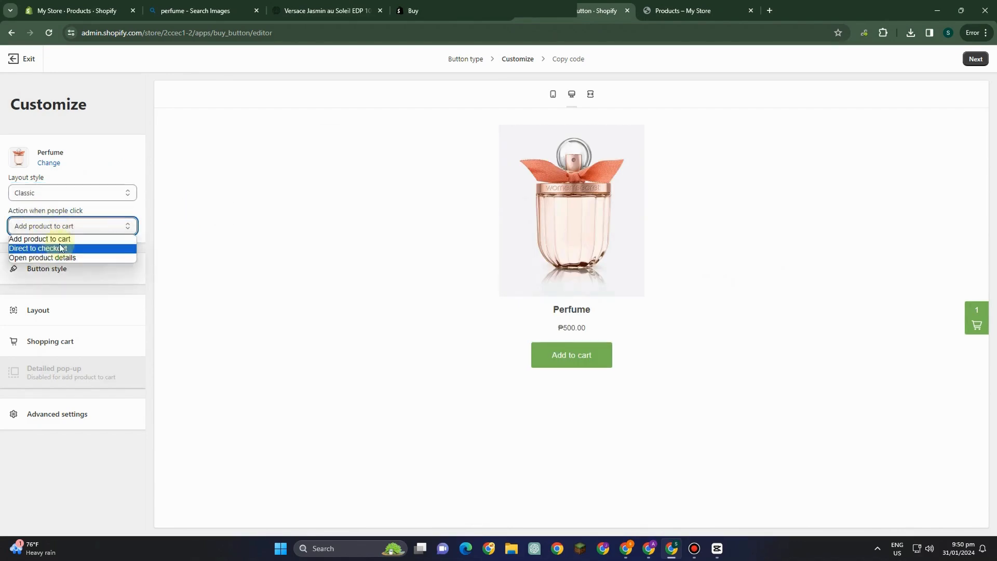
click(49, 239)
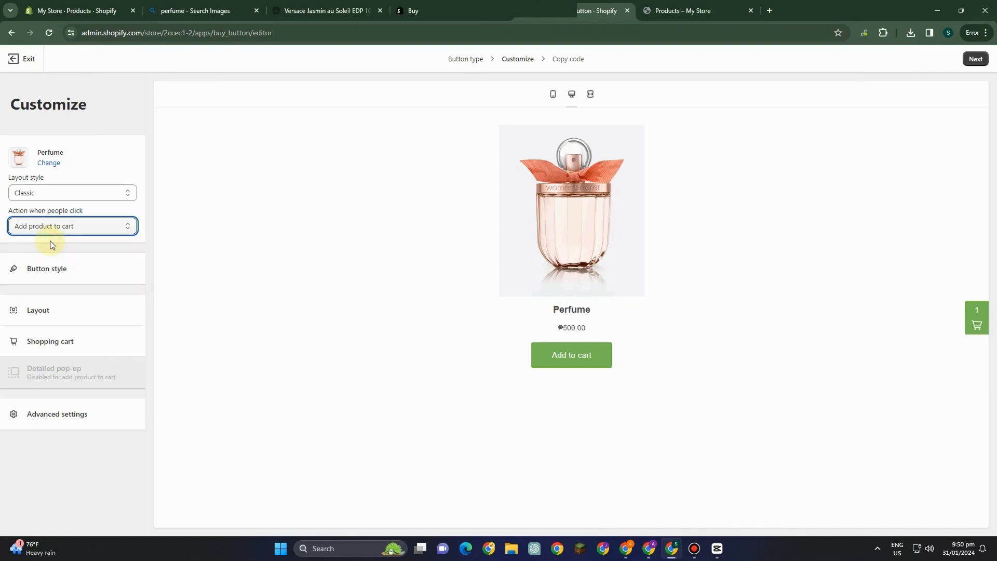
click(93, 228)
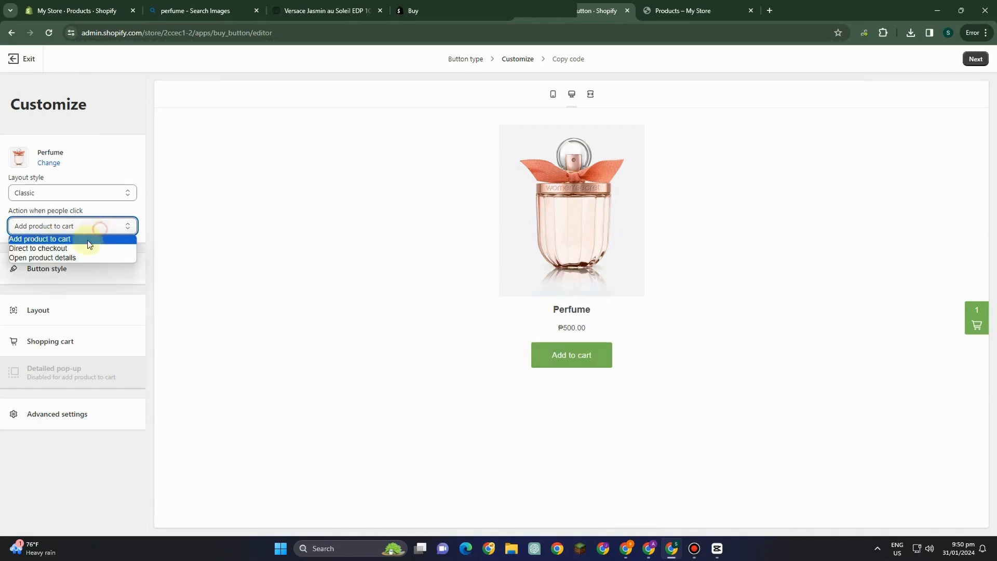
click(79, 248)
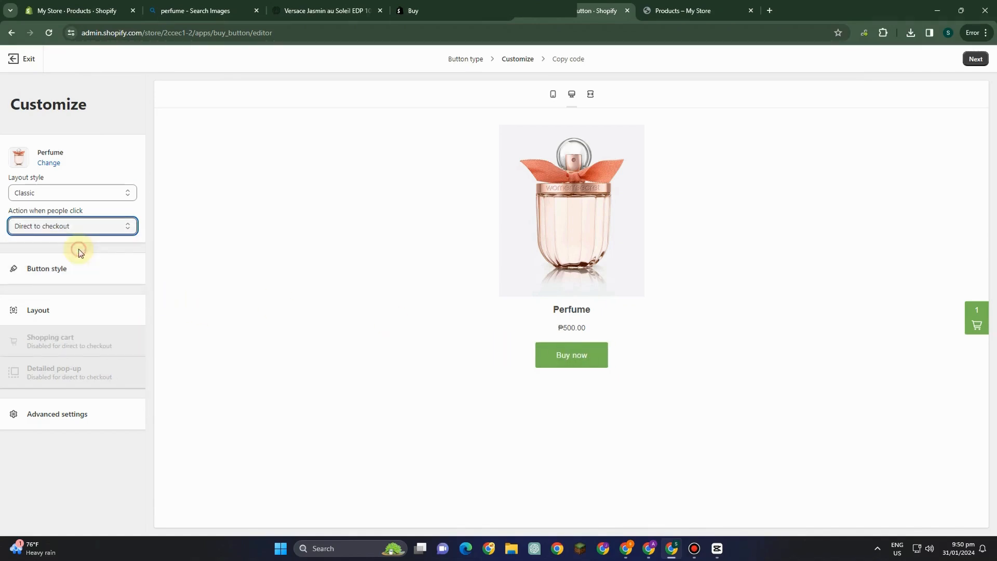
click(112, 226)
click(110, 254)
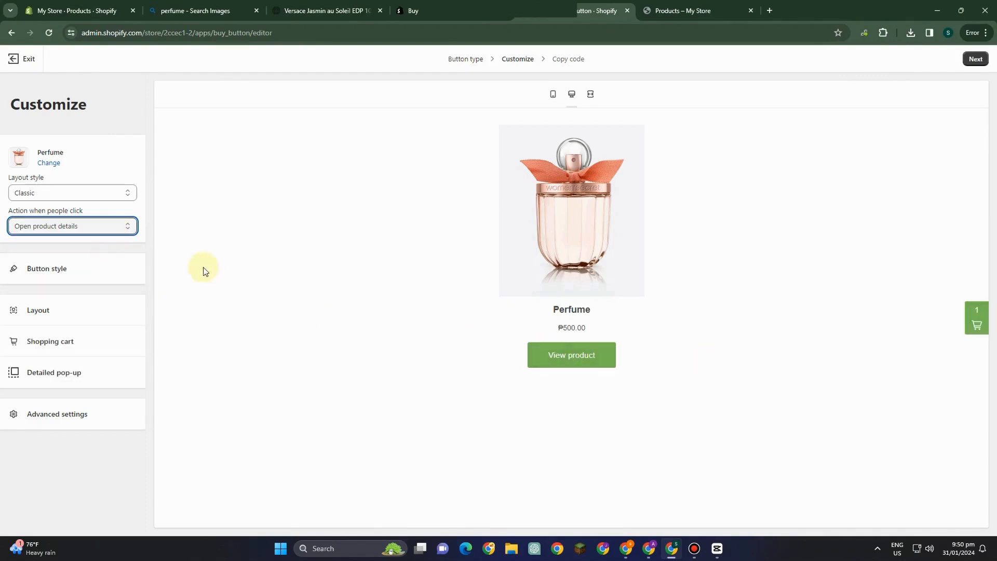
click(102, 226)
click(89, 248)
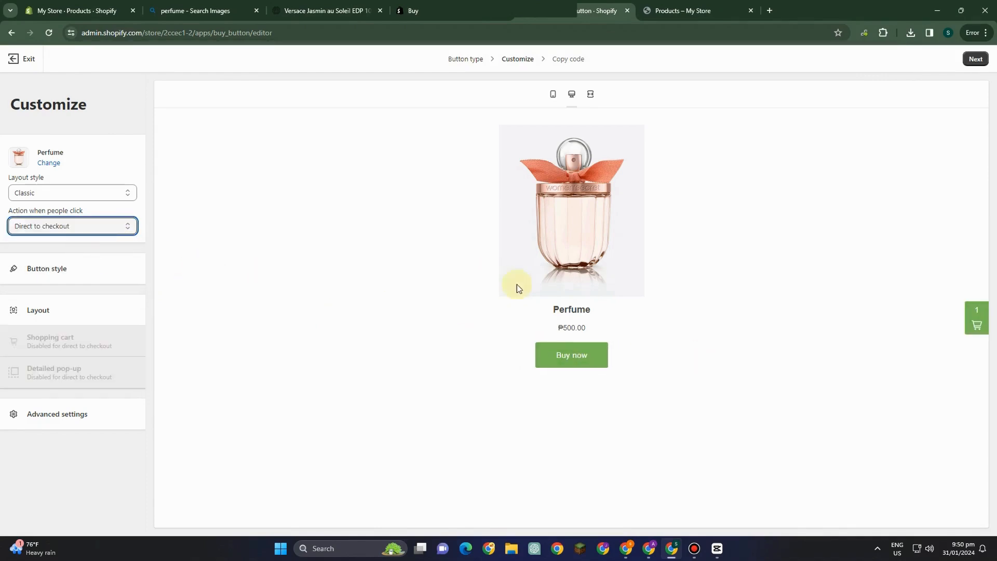
click(565, 352)
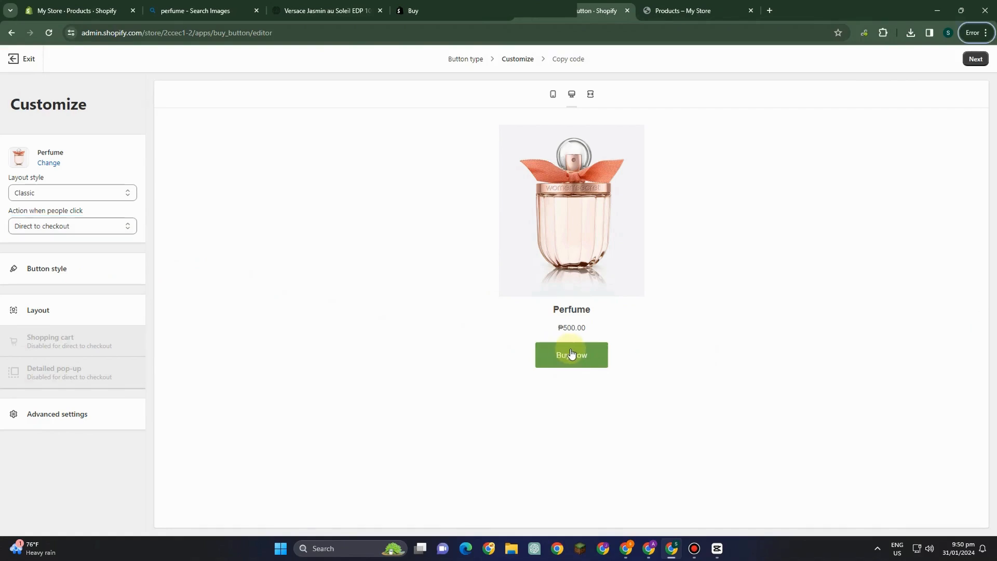
Set the button style to 25 px button corners and a 100 px button width.
click(52, 273)
drag(21, 177, 114, 213)
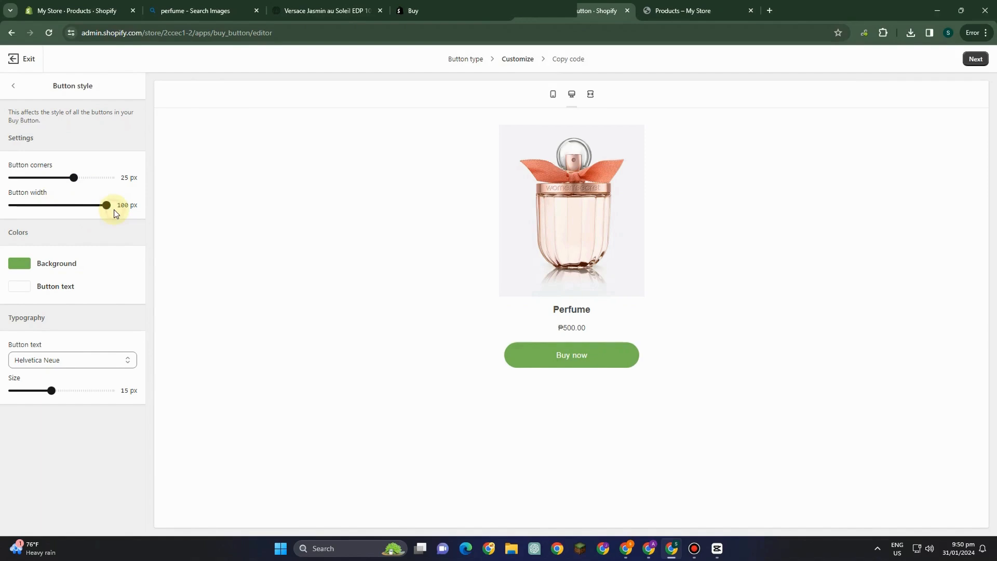
Set the button background colour to #b6579b and the button text colour to #f2e3e3.
click(27, 266)
drag(103, 343, 104, 361)
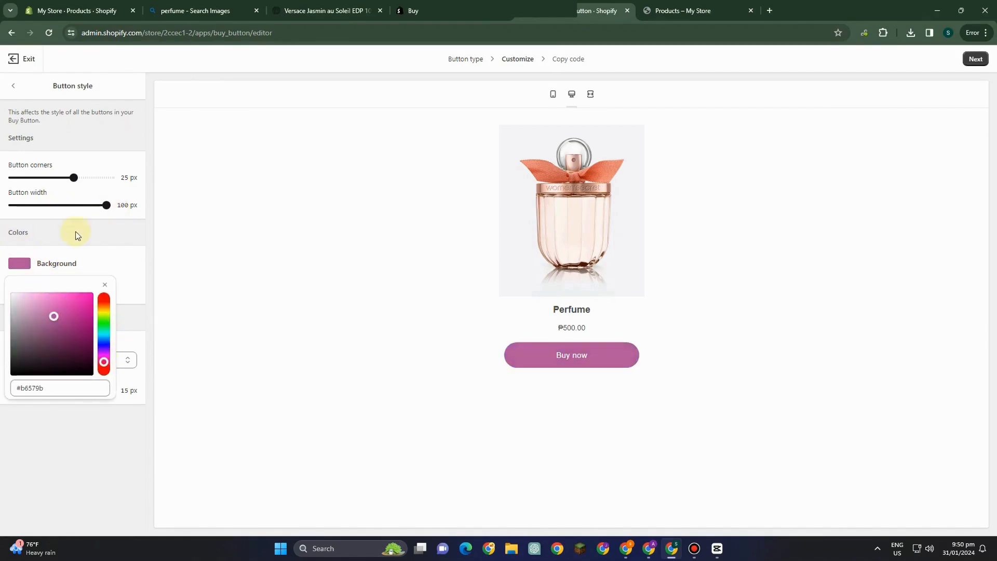
click(100, 259)
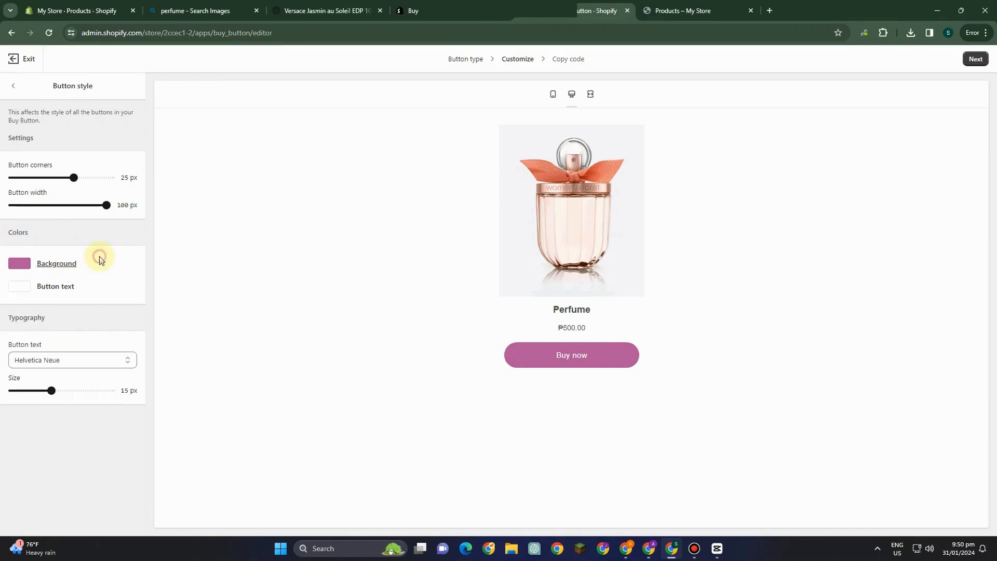
click(50, 286)
drag(95, 370, 9, 319)
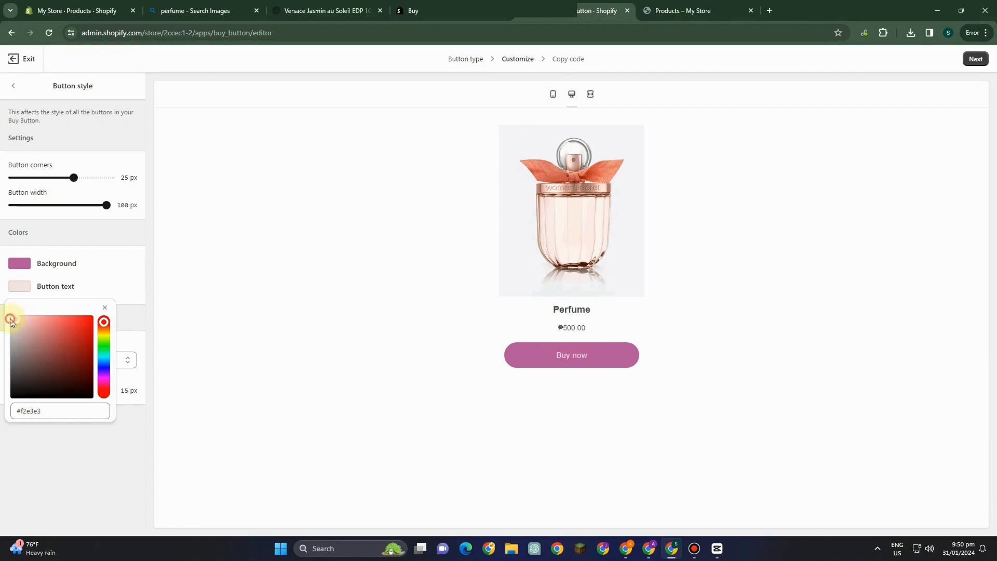
click(111, 266)
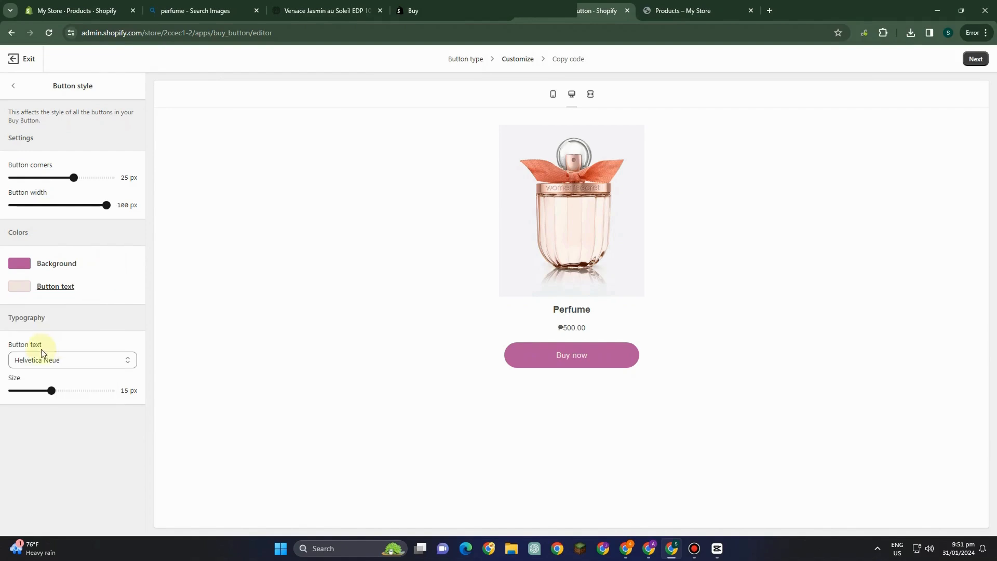
Try Candara and Raleway Bold as the font of the button text.
click(76, 366)
click(52, 200)
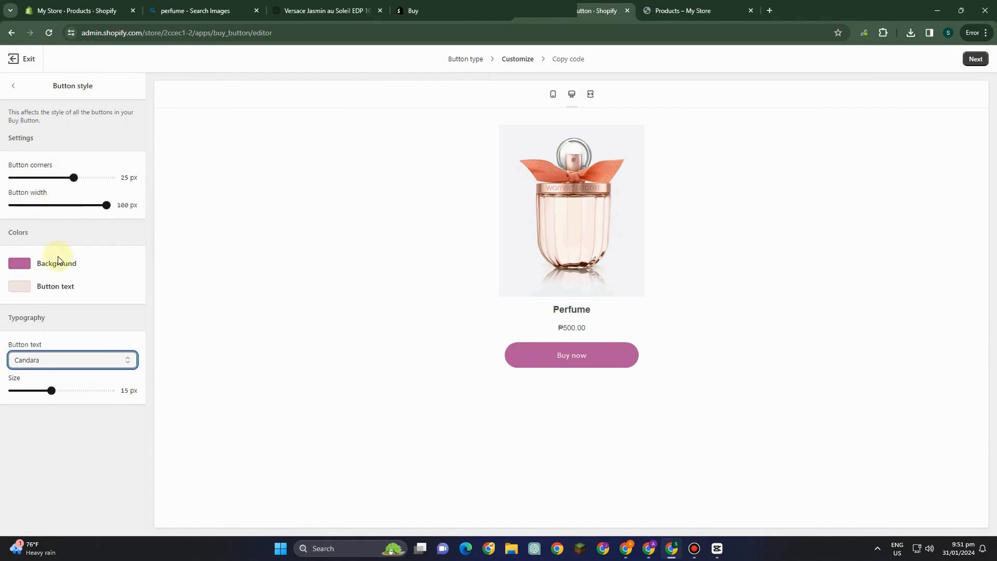
click(101, 357)
scroll(47, 301, down, 5)
click(46, 316)
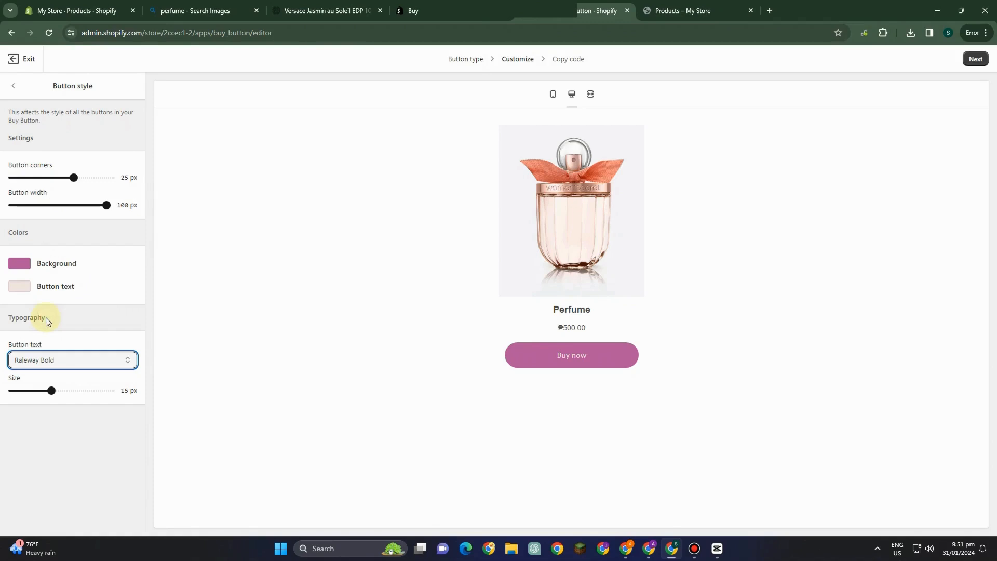
Set the button text font to Lora Bold and its size to 17 px.
click(54, 352)
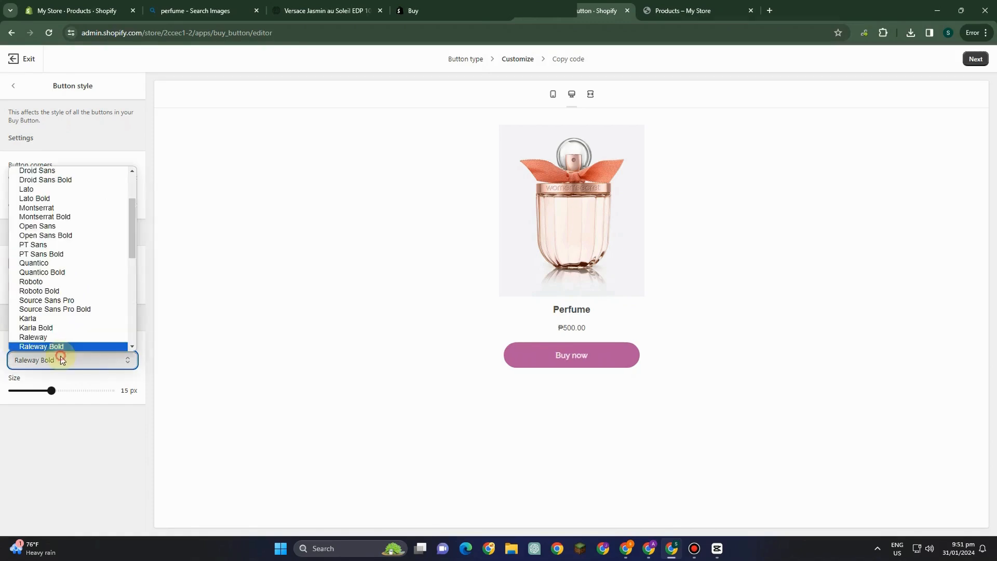
scroll(40, 334, up, 3)
click(45, 324)
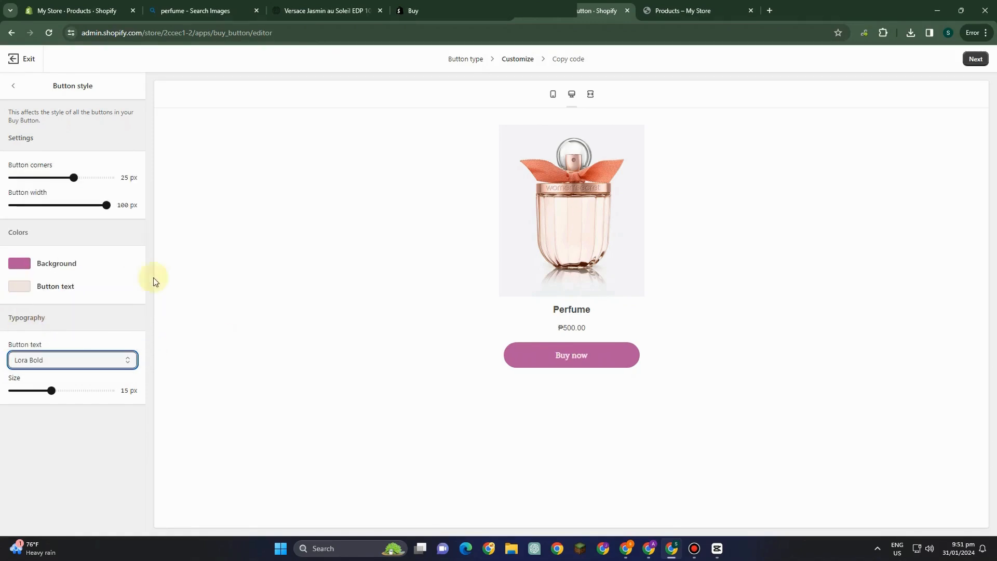
drag(52, 390, 93, 391)
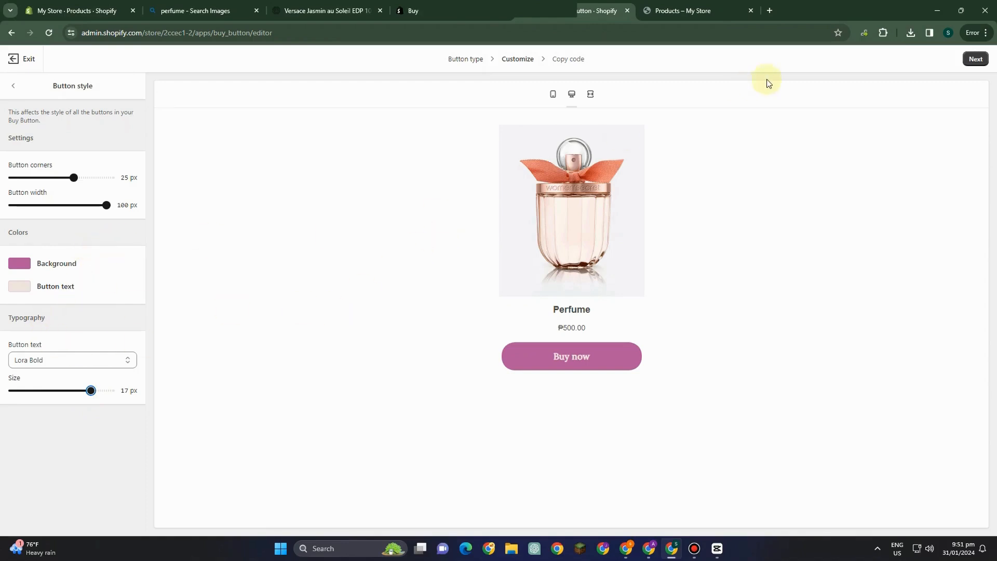
Finish customizing the Perfume Buy Button and copy its embed code.
click(973, 61)
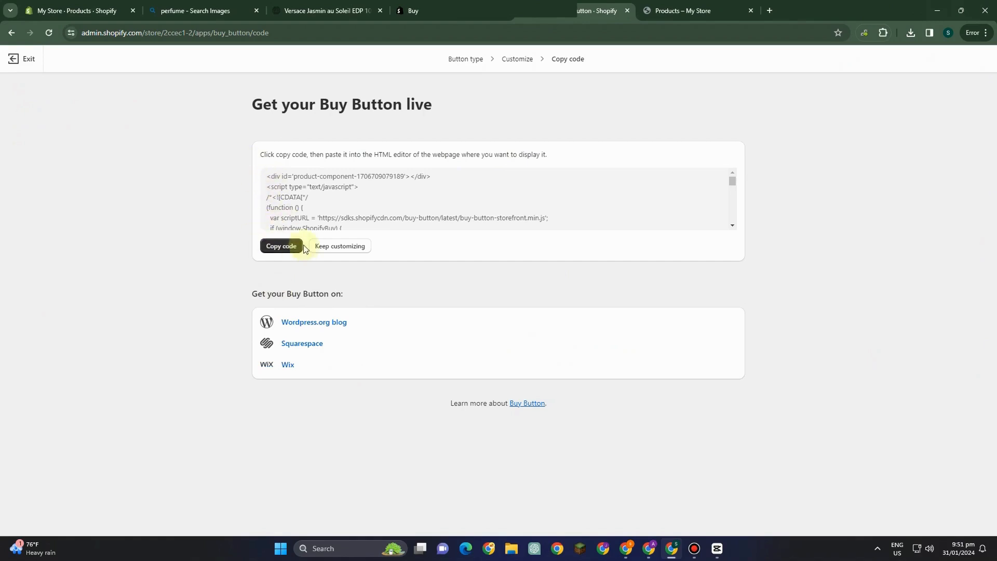
click(280, 249)
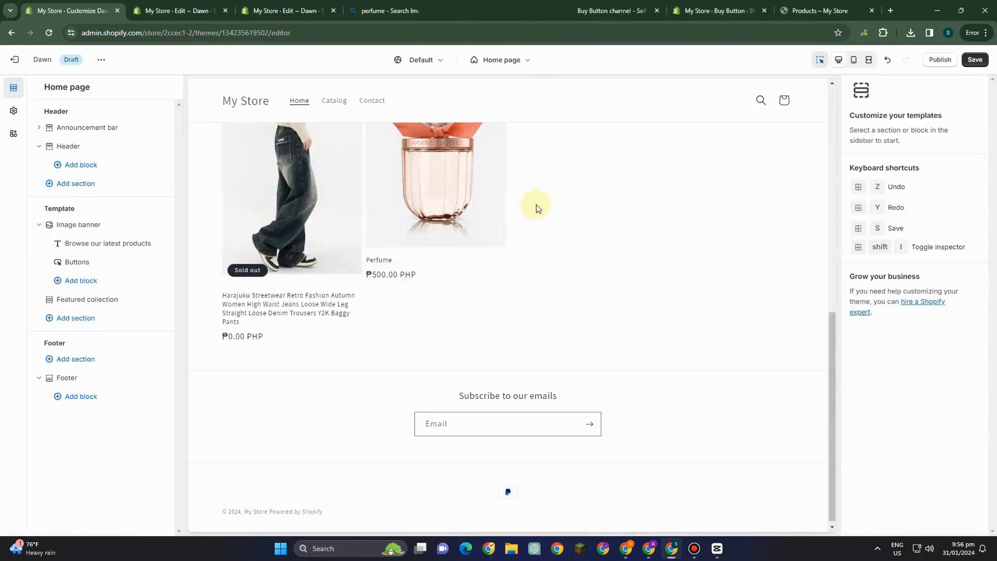
Examine the Dawn theme's home page in the theme editor, from the image banner to the featured products and footer.
scroll(534, 214, up, 3)
scroll(518, 273, down, 1)
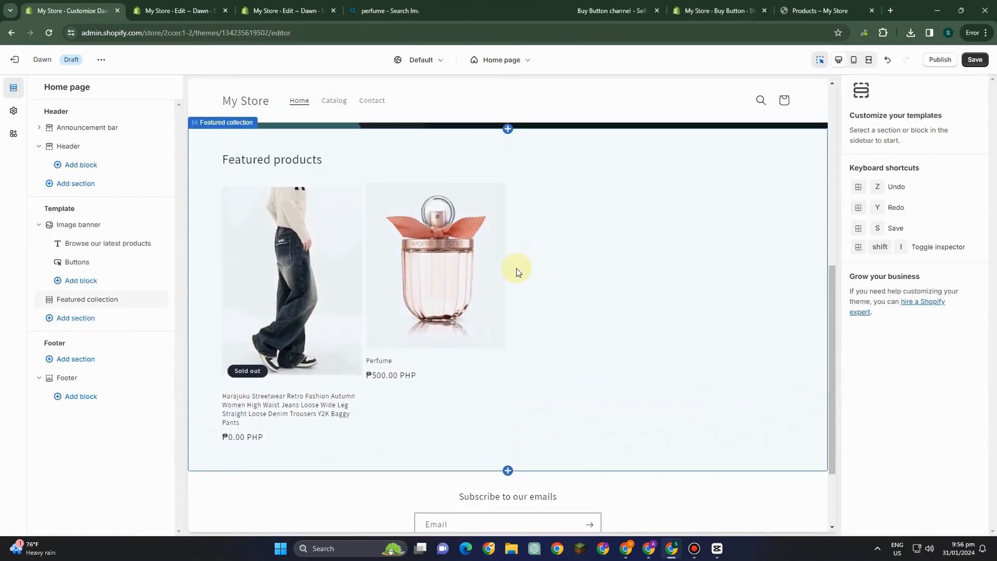
scroll(730, 319, up, 1)
scroll(282, 279, up, 5)
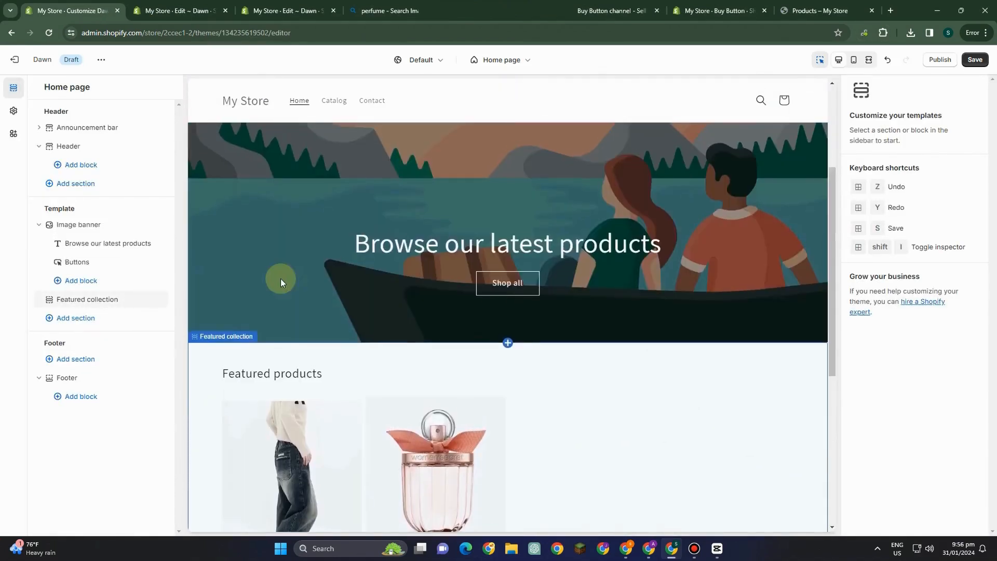
scroll(383, 312, down, 5)
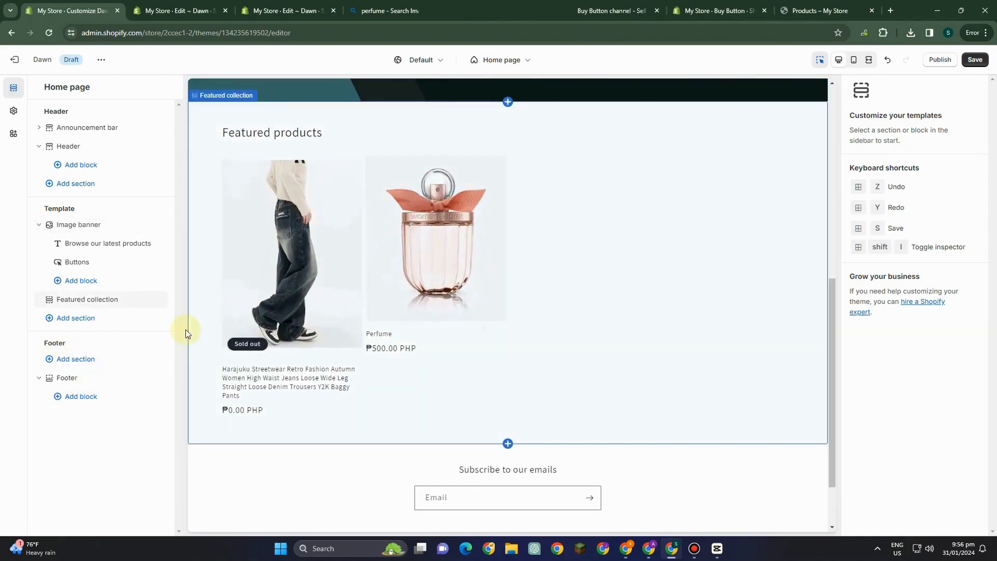
scroll(448, 187, up, 4)
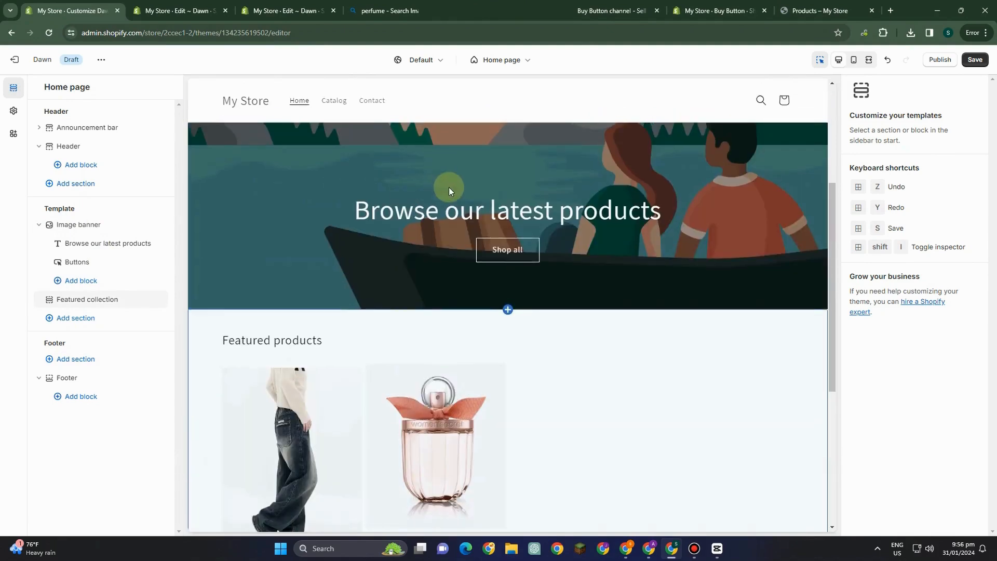
scroll(435, 190, up, 3)
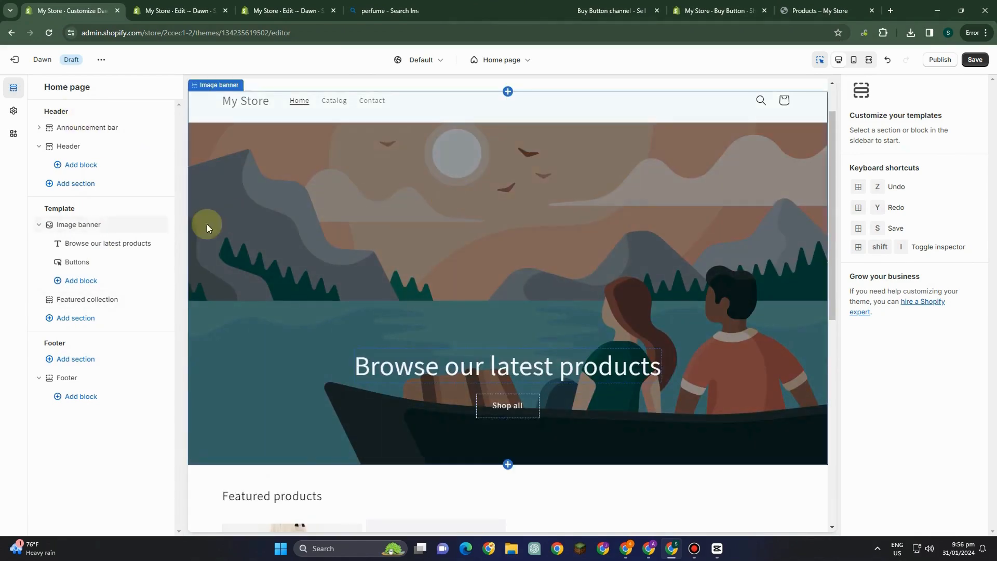
scroll(472, 392, down, 10)
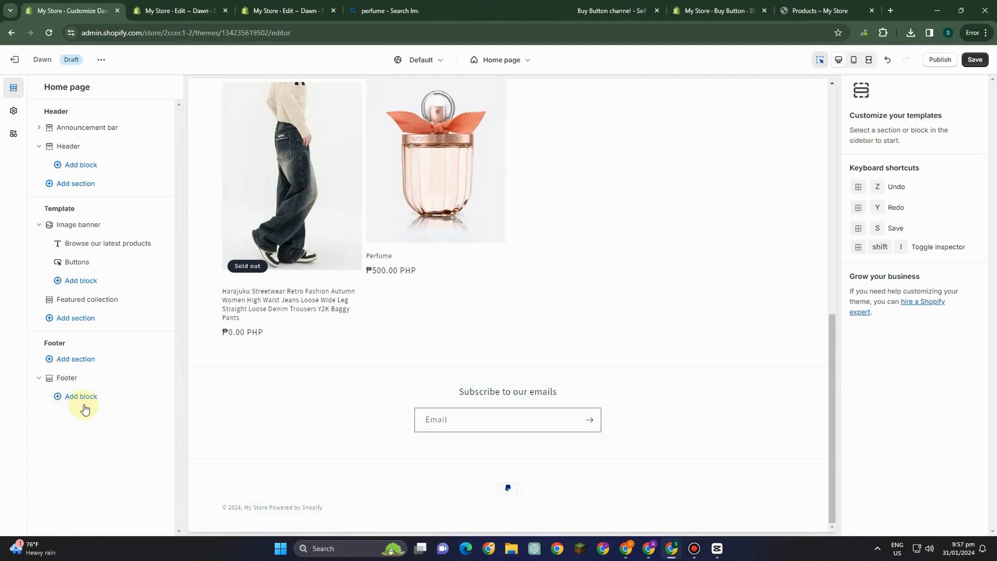
Add a Custom Liquid section to the Footer group with the copied Buy Button code as its Liquid code, and save the theme.
click(80, 360)
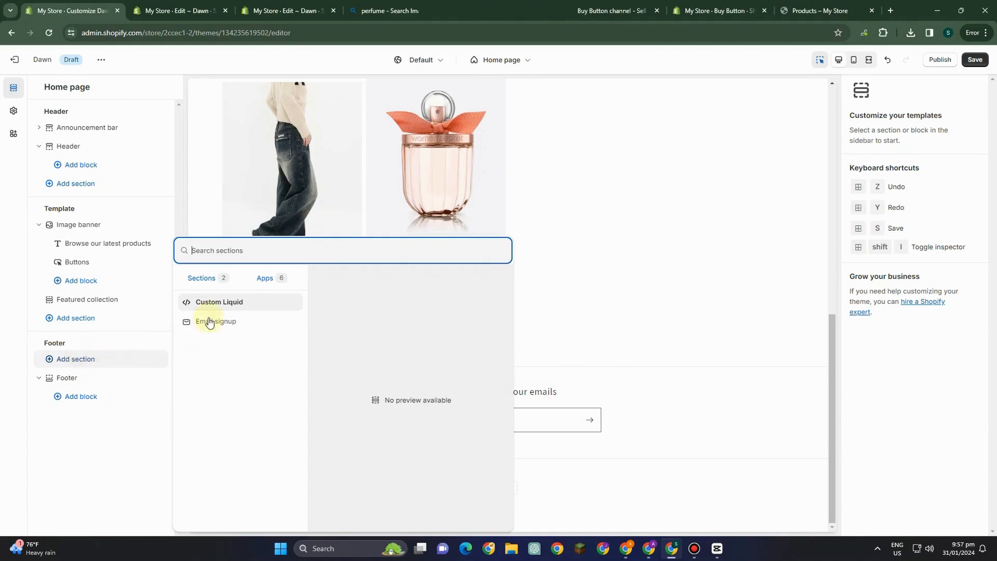
click(222, 304)
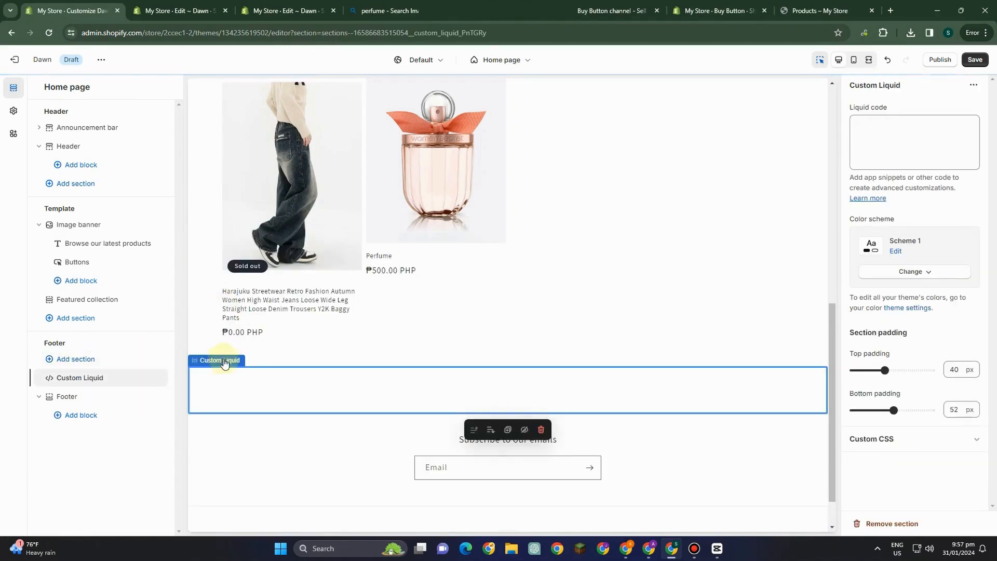
click(886, 127)
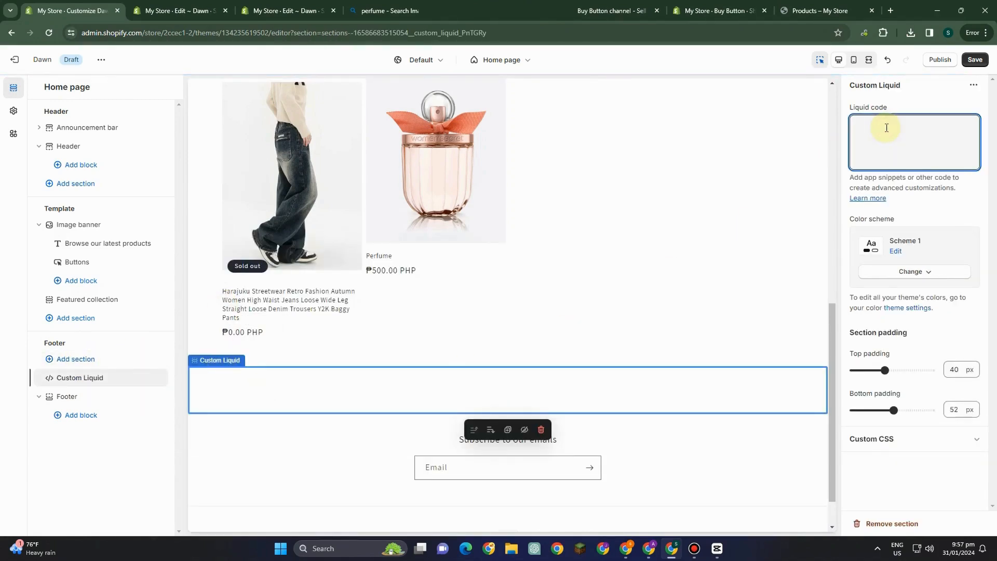
right_click(886, 128)
click(775, 226)
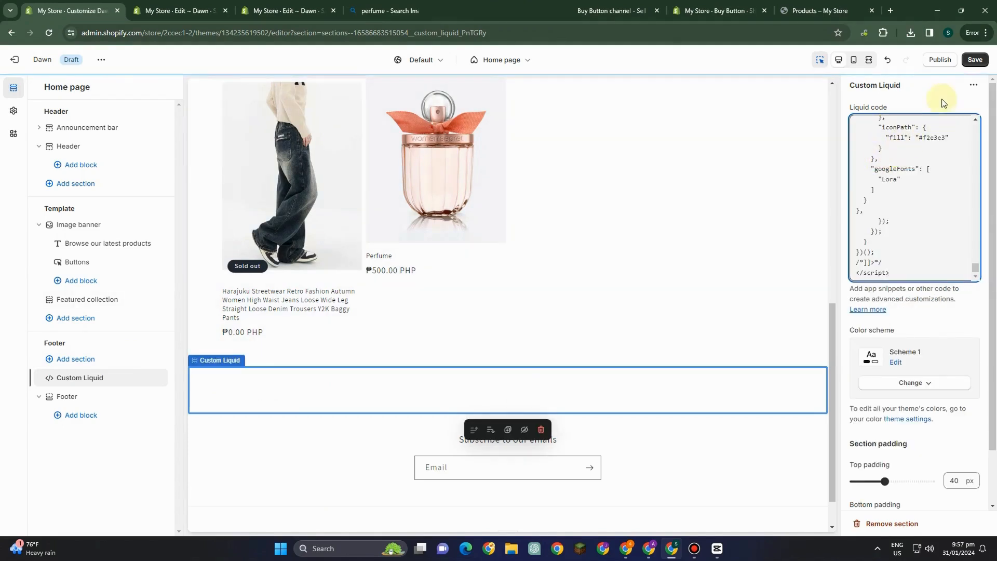
click(974, 61)
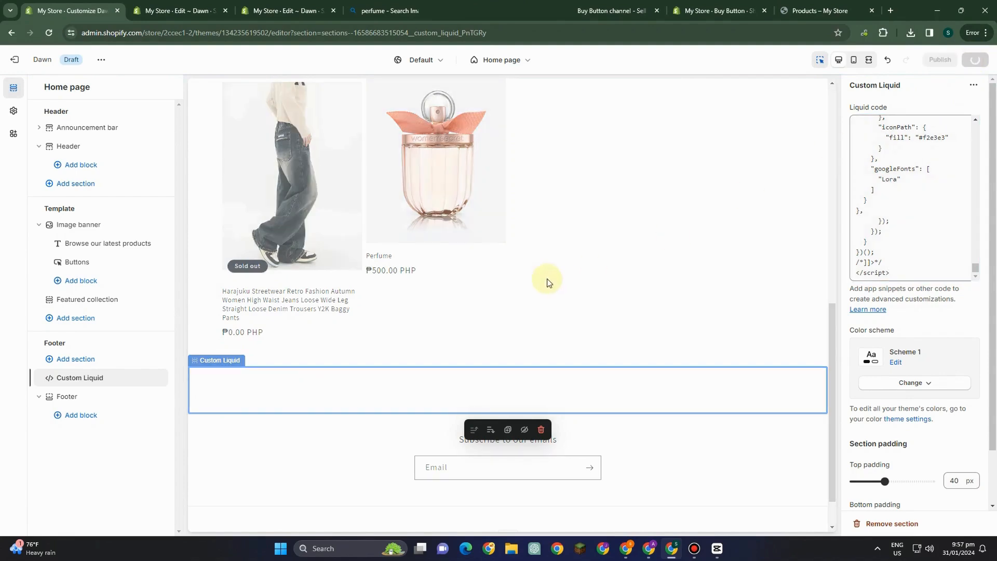
Test the Perfume Buy now button in the home page preview and close the checkout window.
scroll(488, 301, down, 1)
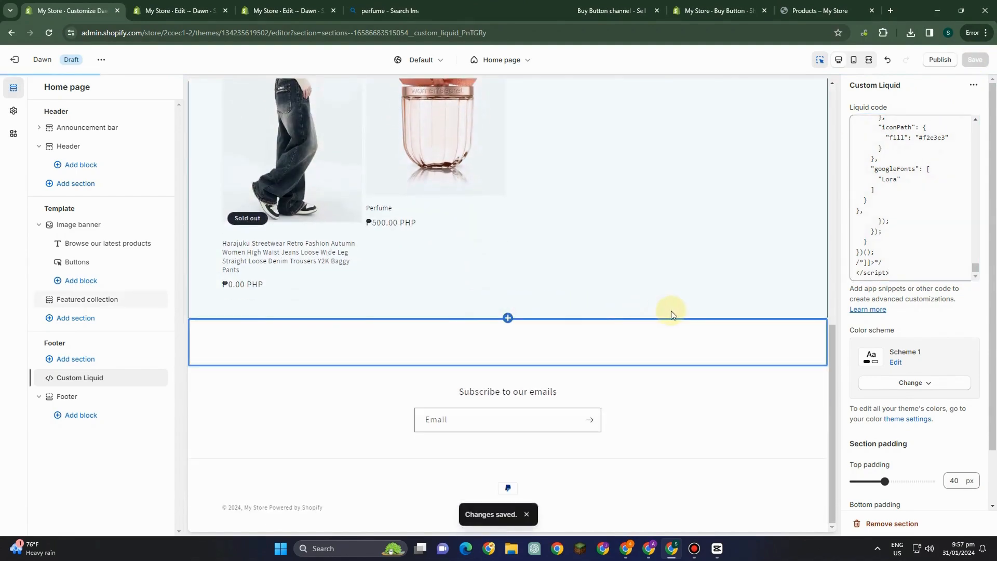
mouse_move(614, 339)
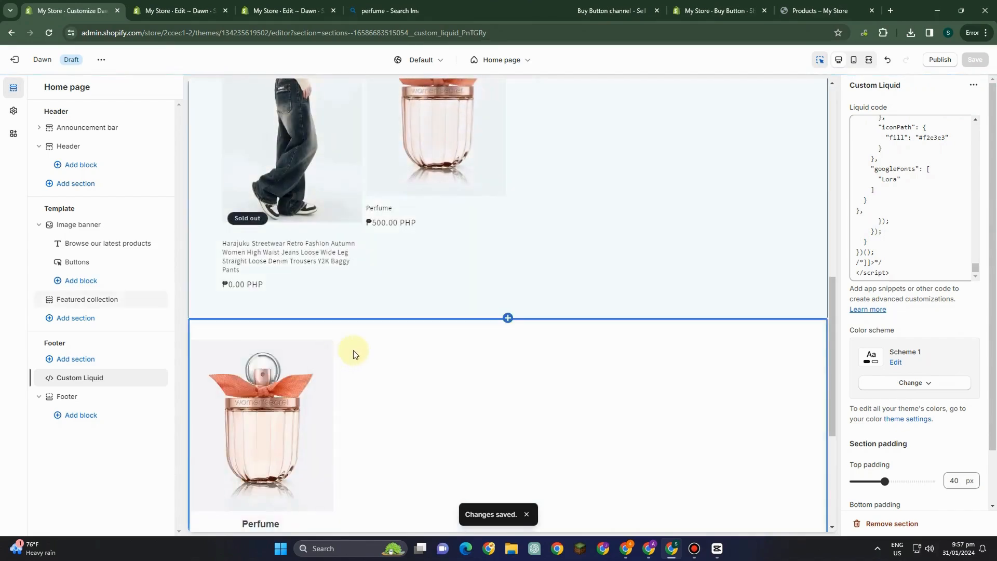
scroll(432, 350, down, 3)
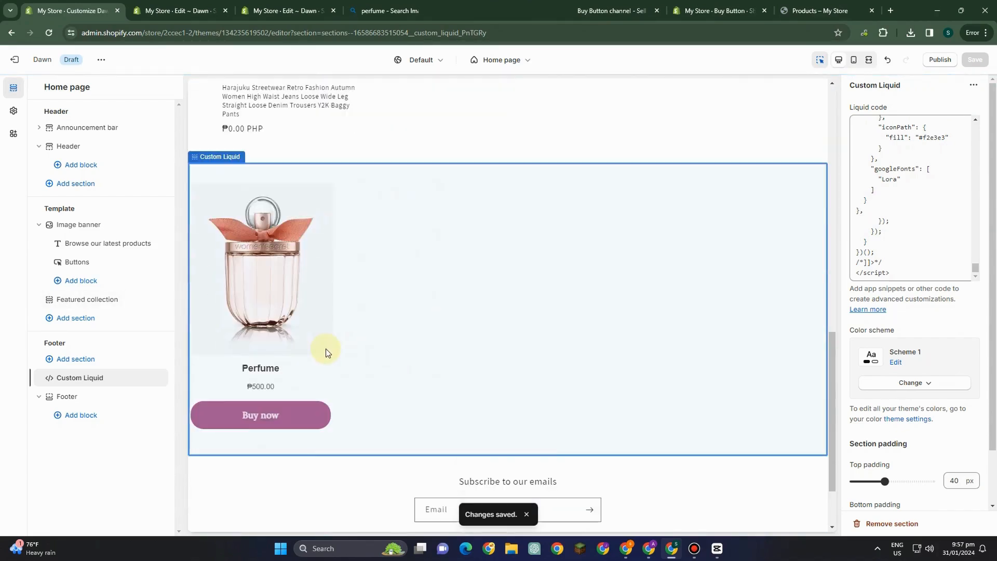
click(286, 419)
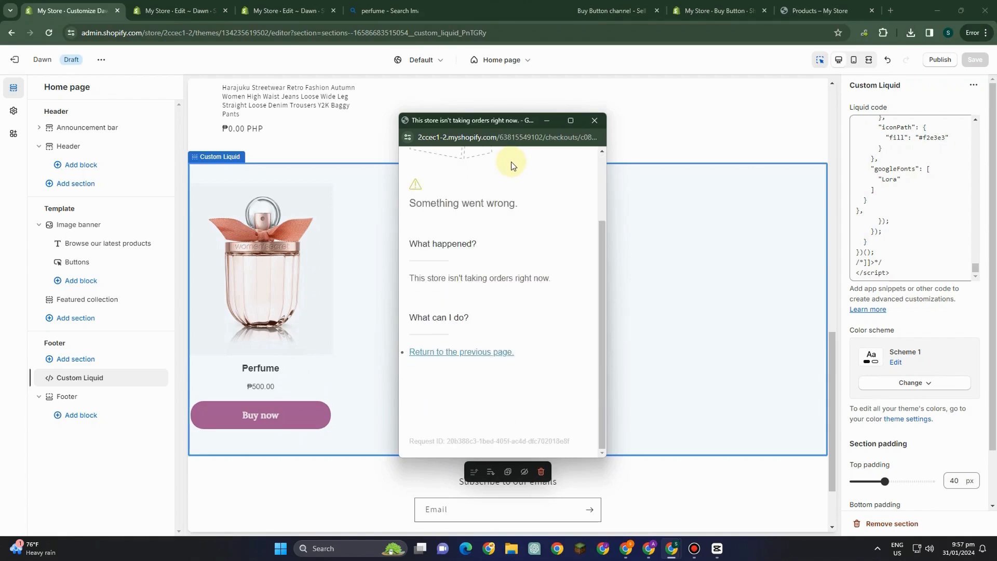
click(595, 120)
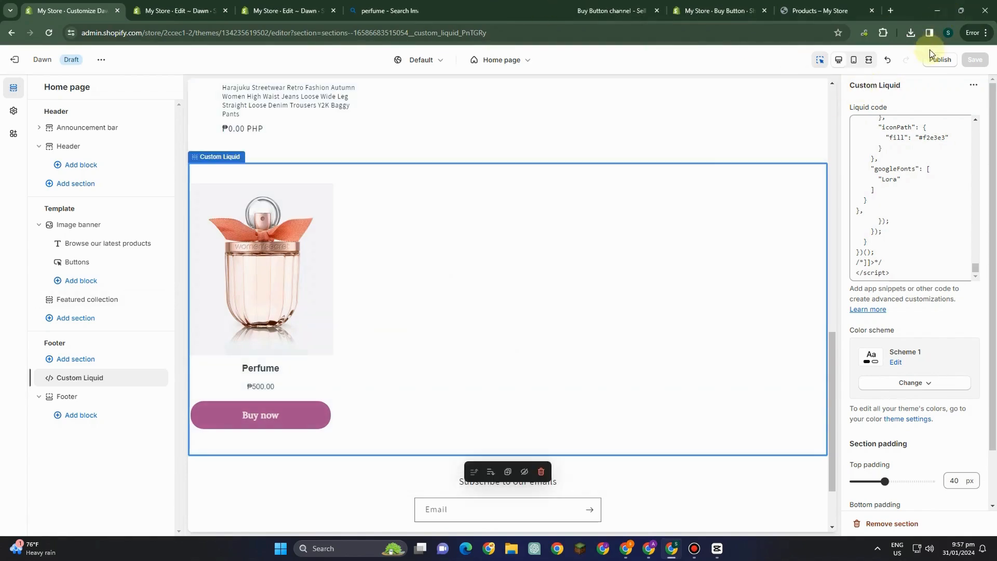
Publish the Dawn draft as the store's current theme.
click(939, 60)
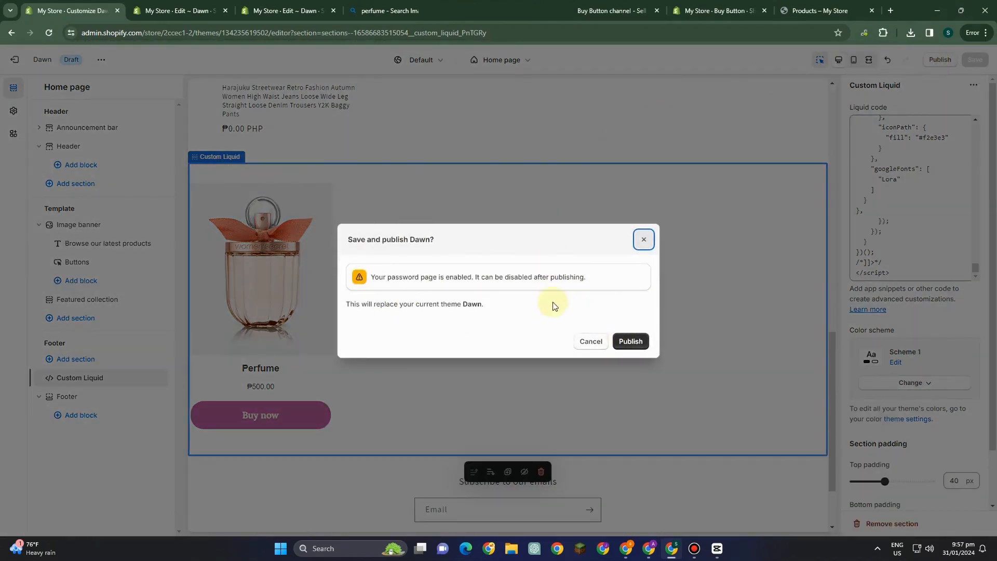
click(622, 342)
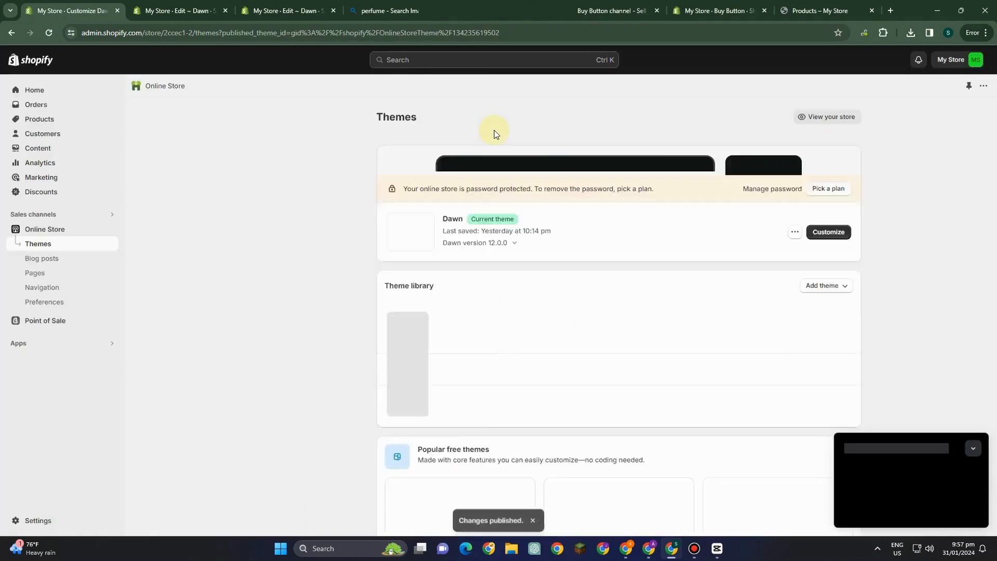
Test the Perfume Buy now button on the live store's Catalog page and close the checkout window.
click(473, 148)
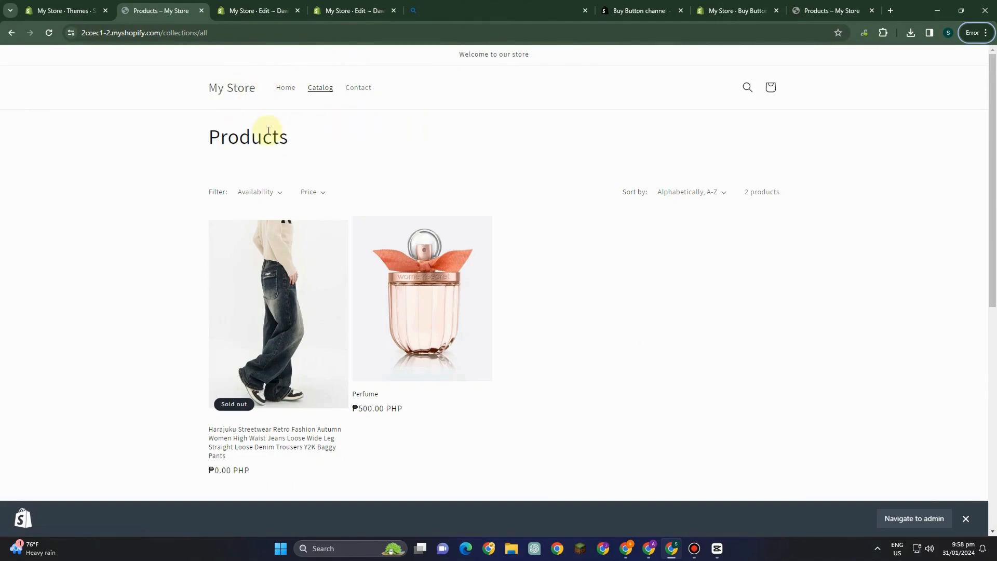
scroll(480, 143, down, 7)
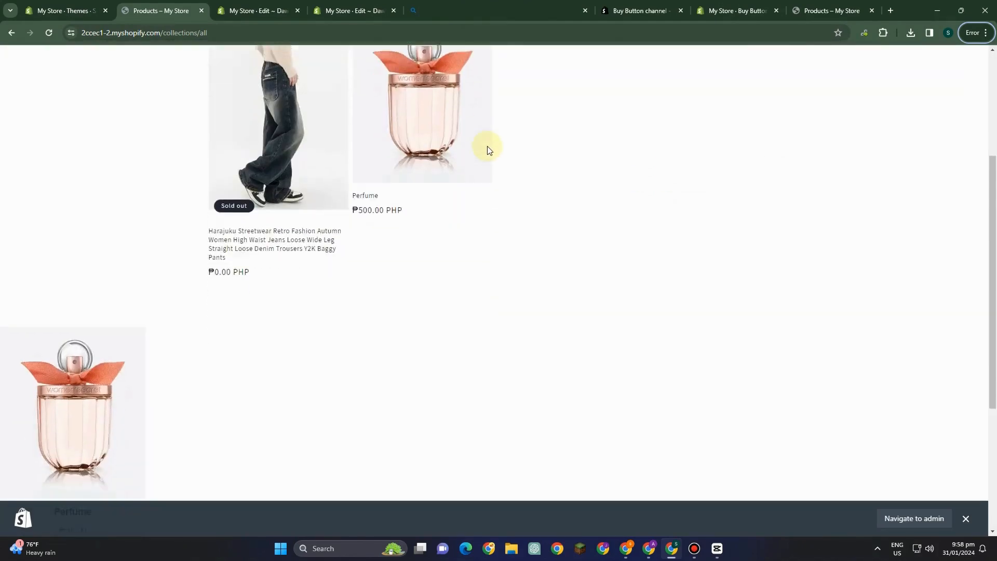
scroll(487, 149, down, 1)
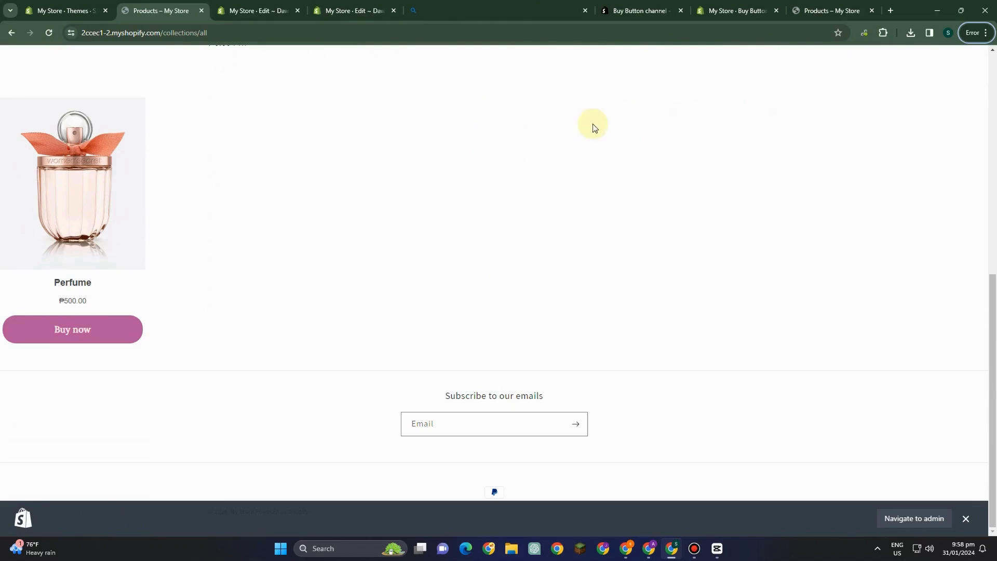
click(77, 337)
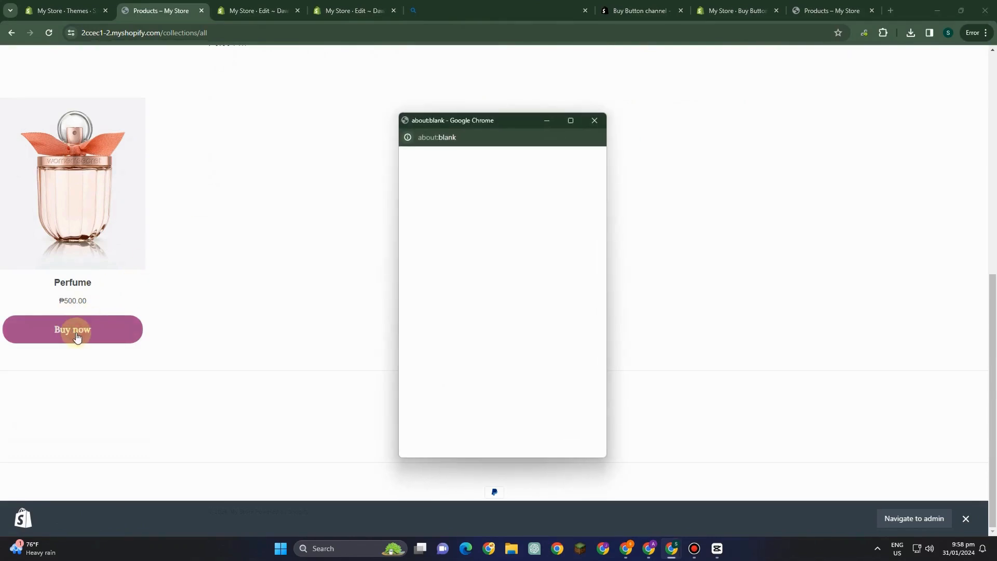
scroll(467, 352, down, 2)
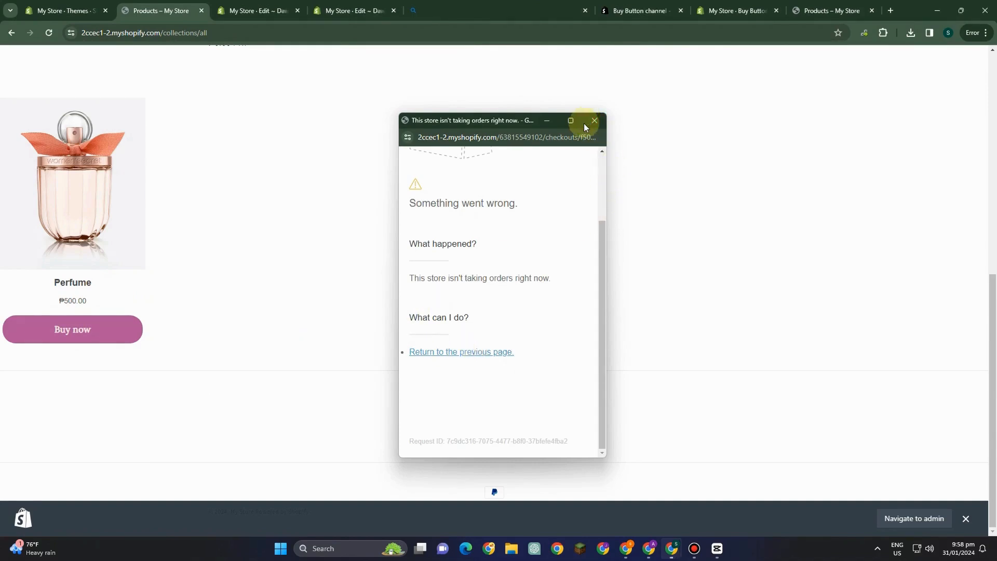
click(585, 125)
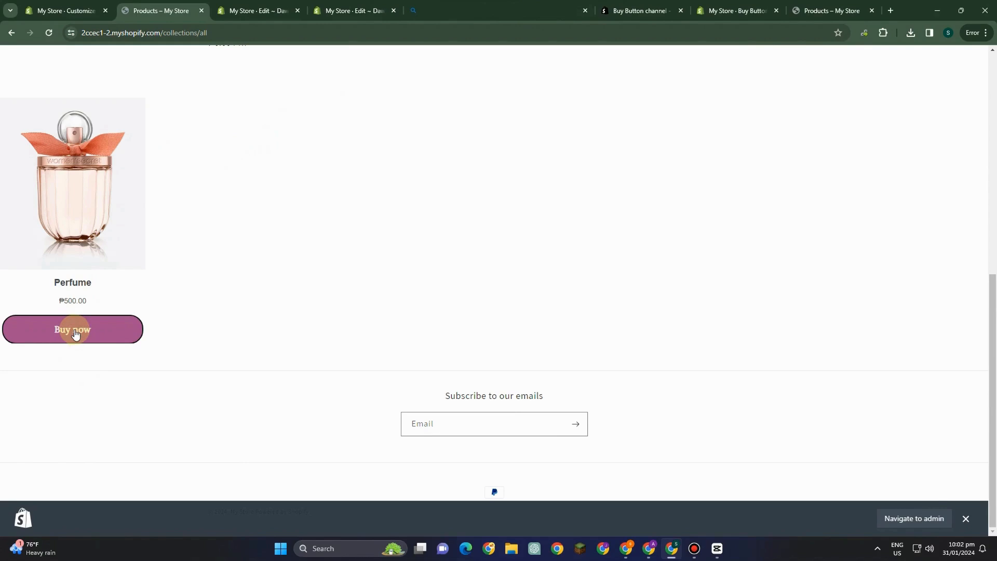
Test the Perfume Buy now button once more and examine the checkout page from the contact fields down to the payment section.
click(75, 334)
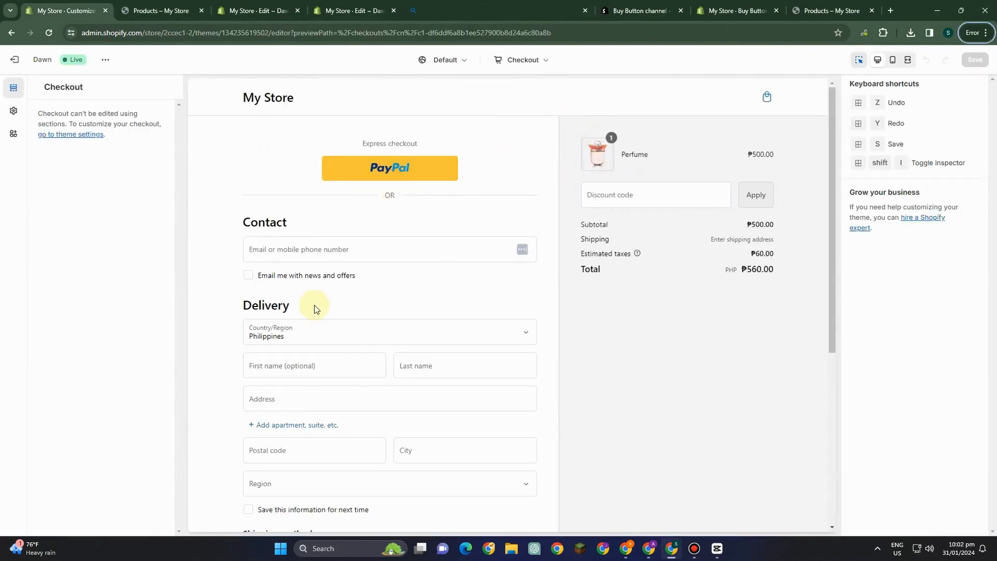
scroll(423, 283, down, 2)
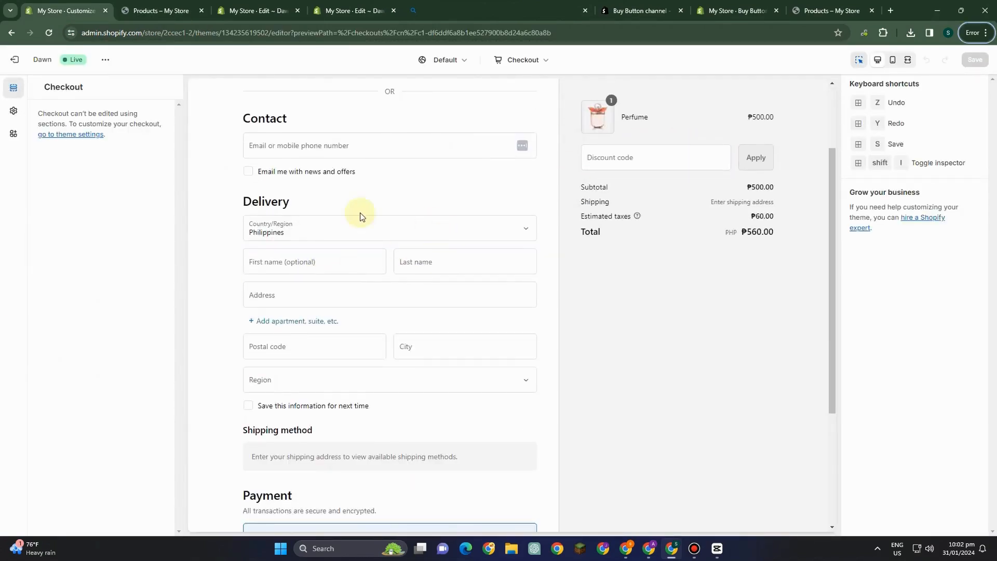
scroll(359, 266, down, 3)
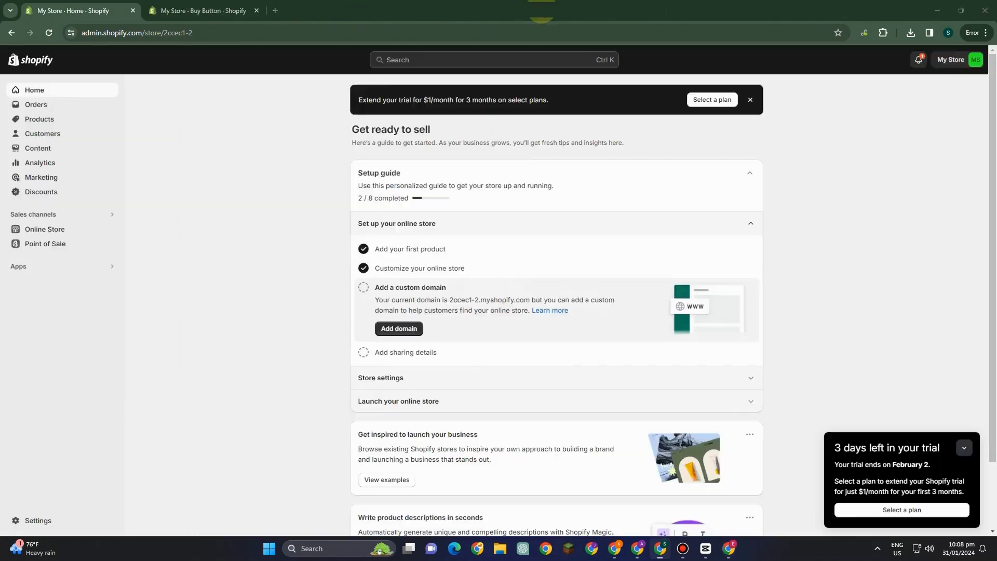
Open the Buy Button app from the store's apps and sales channels settings.
click(71, 274)
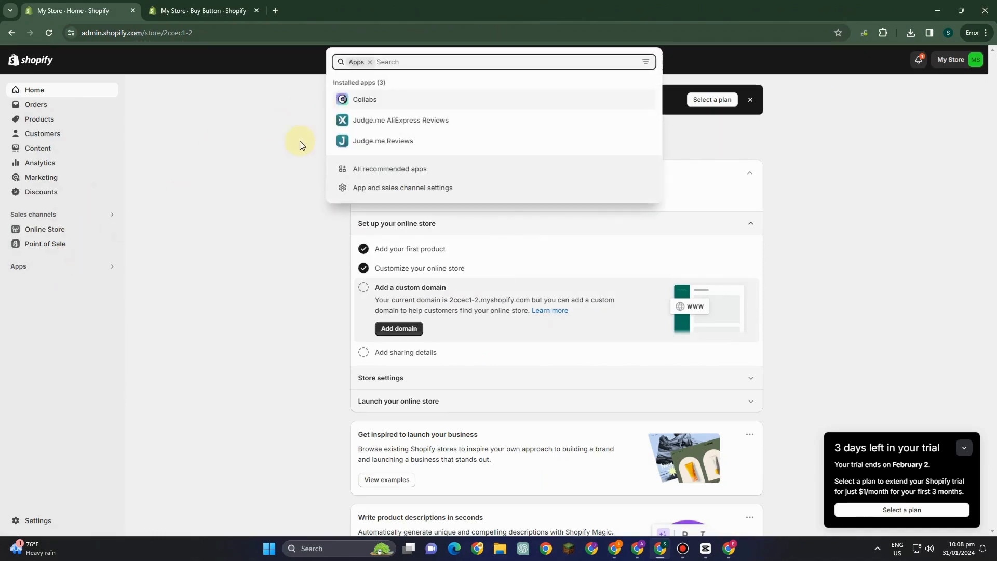
click(177, 235)
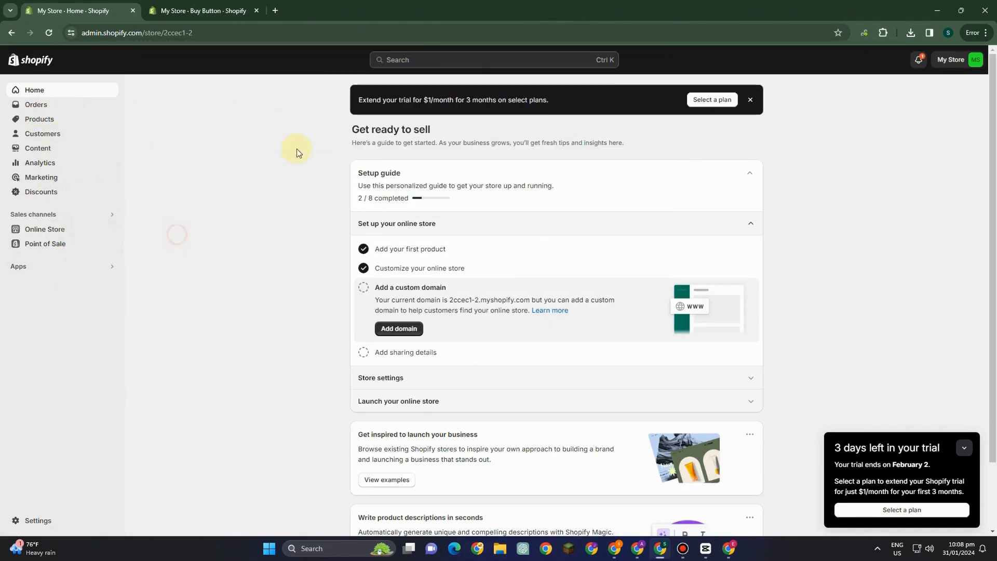
click(25, 522)
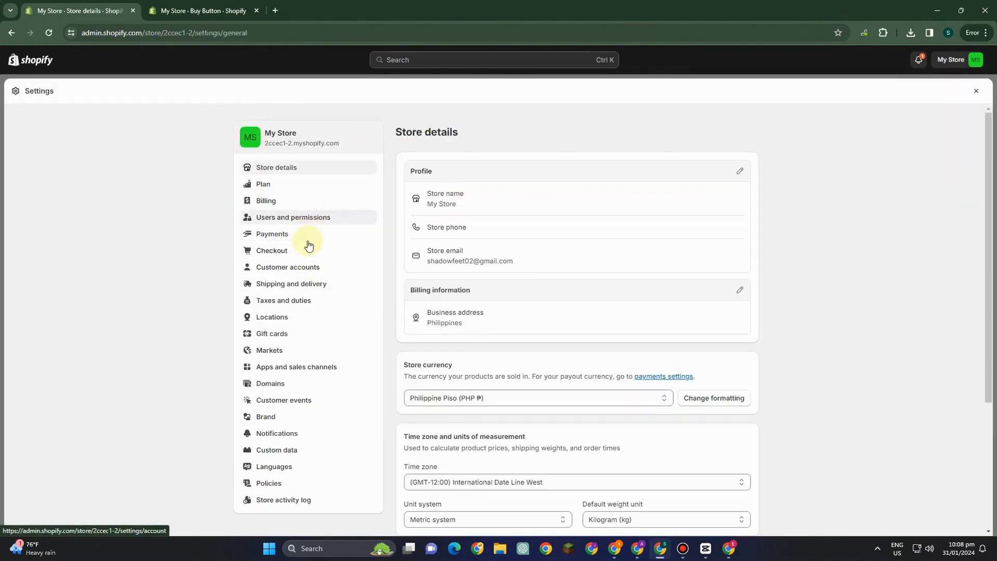
click(307, 369)
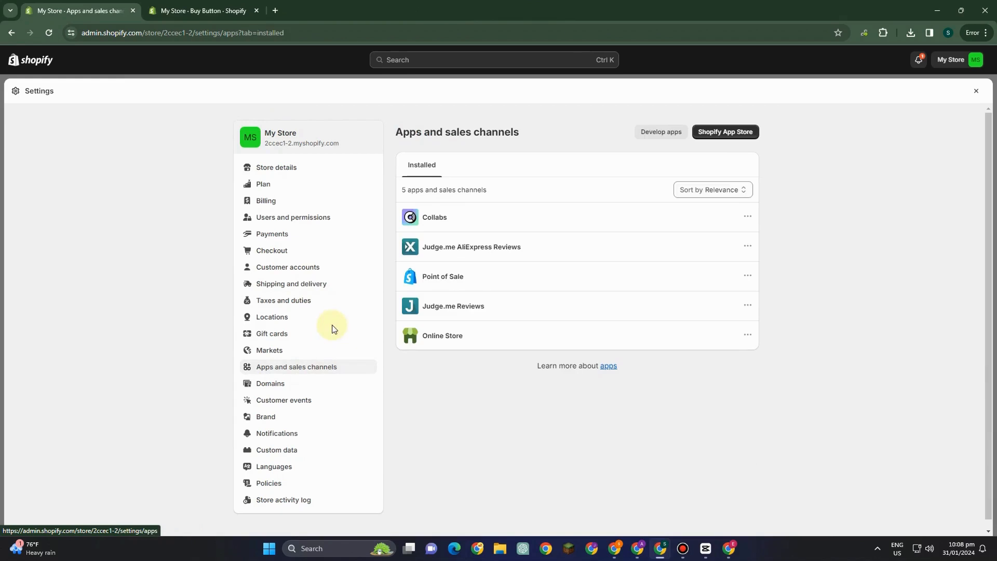
click(443, 247)
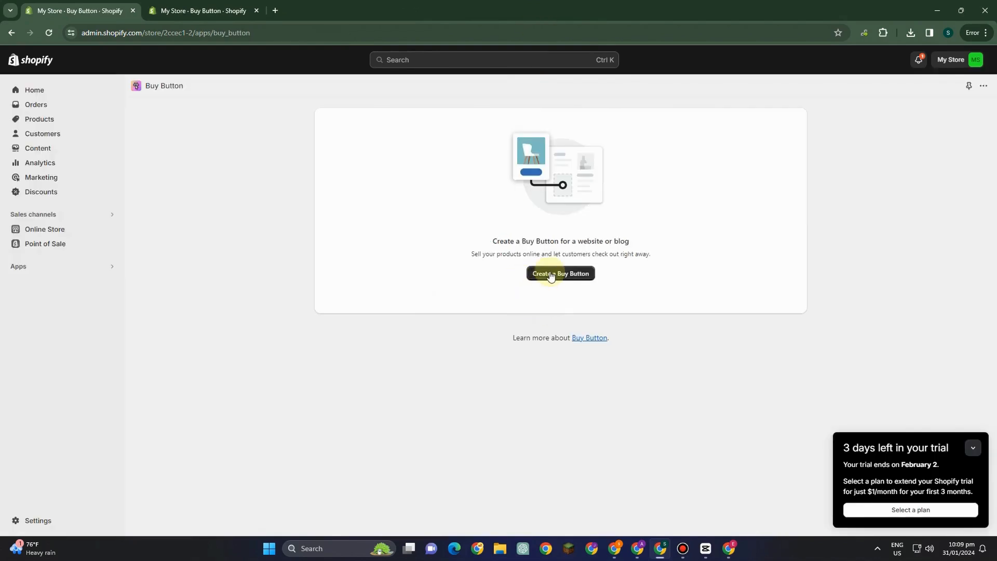
Create a Collection Buy Button for the PERFUME collection.
click(551, 271)
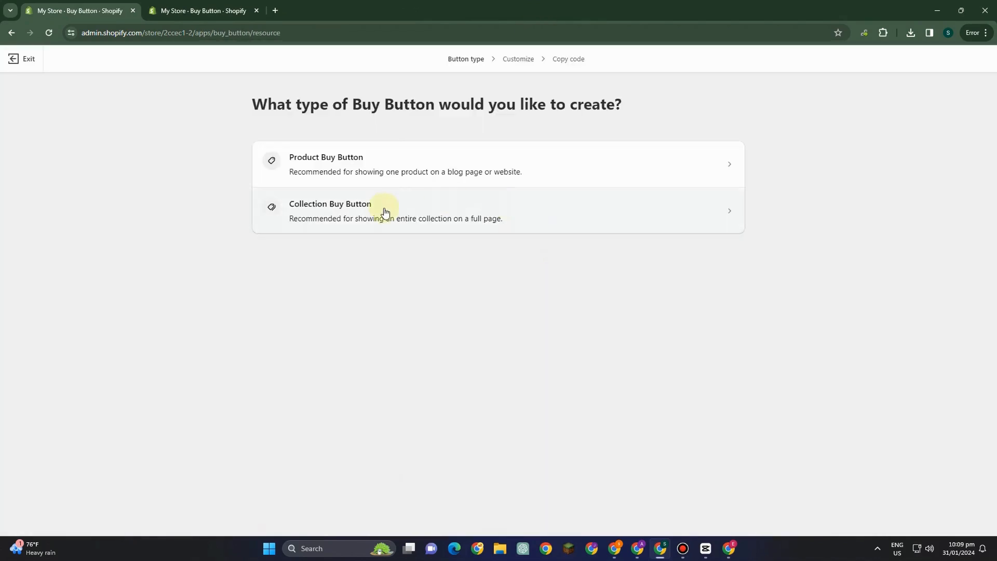
click(383, 213)
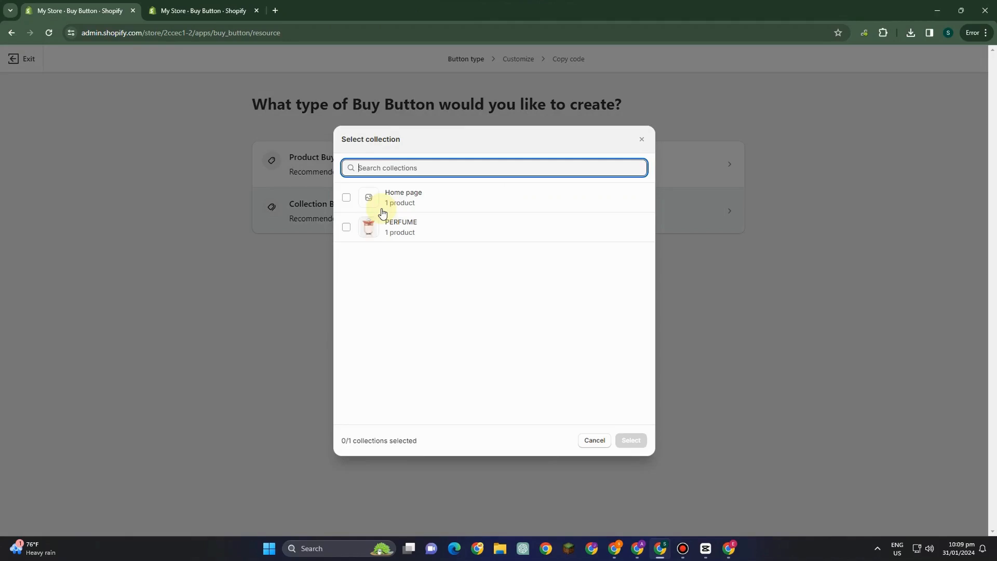
click(347, 229)
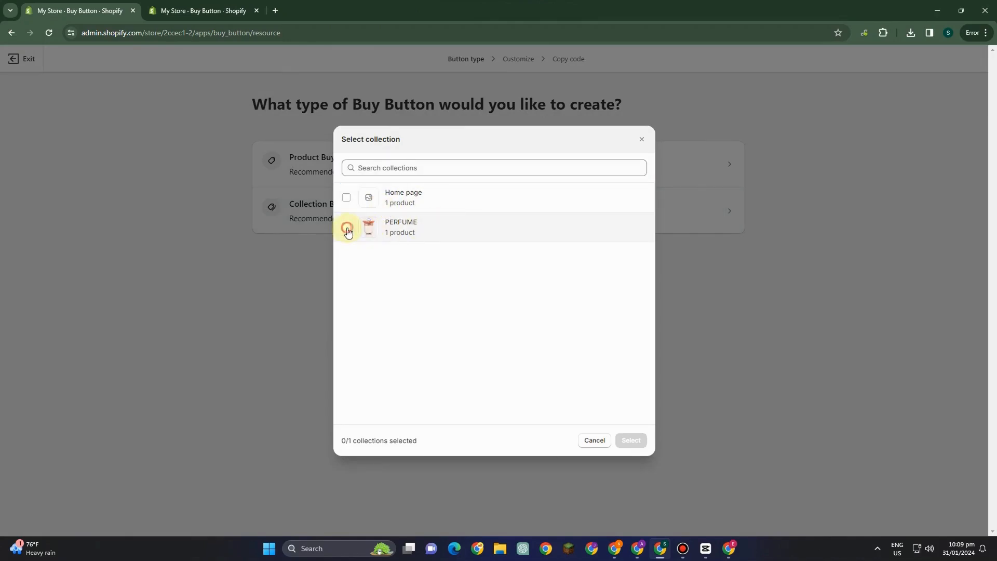
click(627, 446)
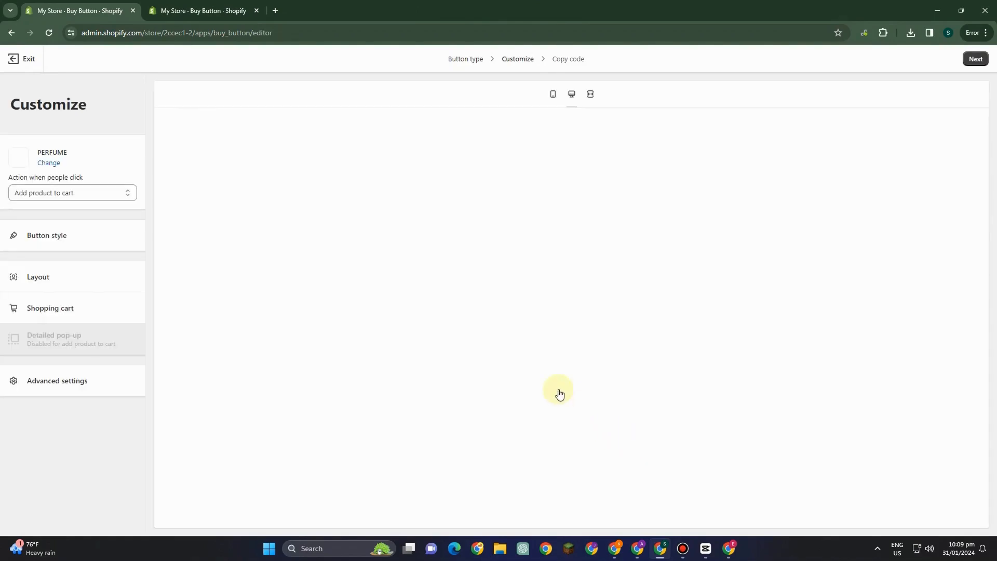
Try the Direct to checkout and Open product details click actions, and settle on Direct to checkout.
click(73, 194)
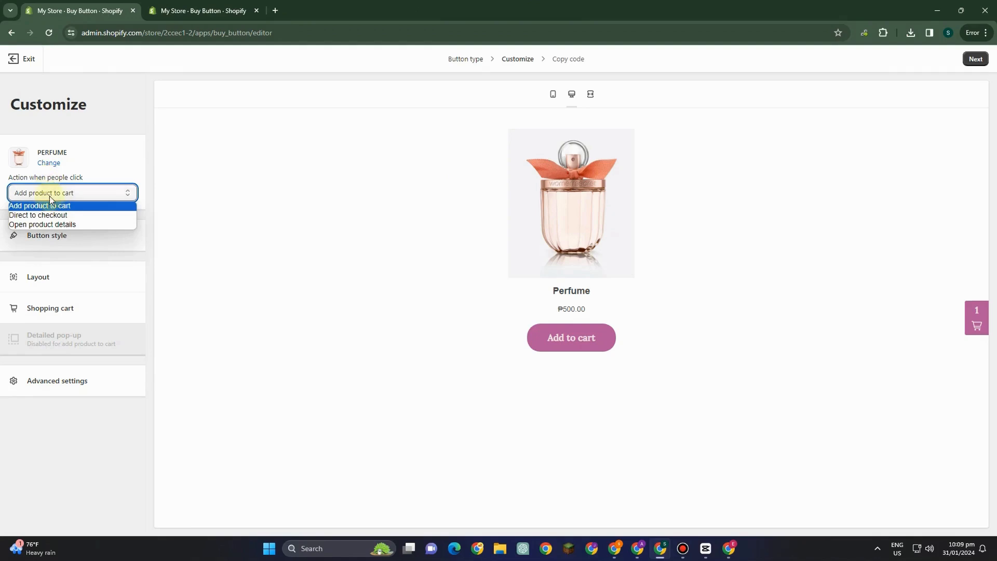
click(51, 214)
click(60, 194)
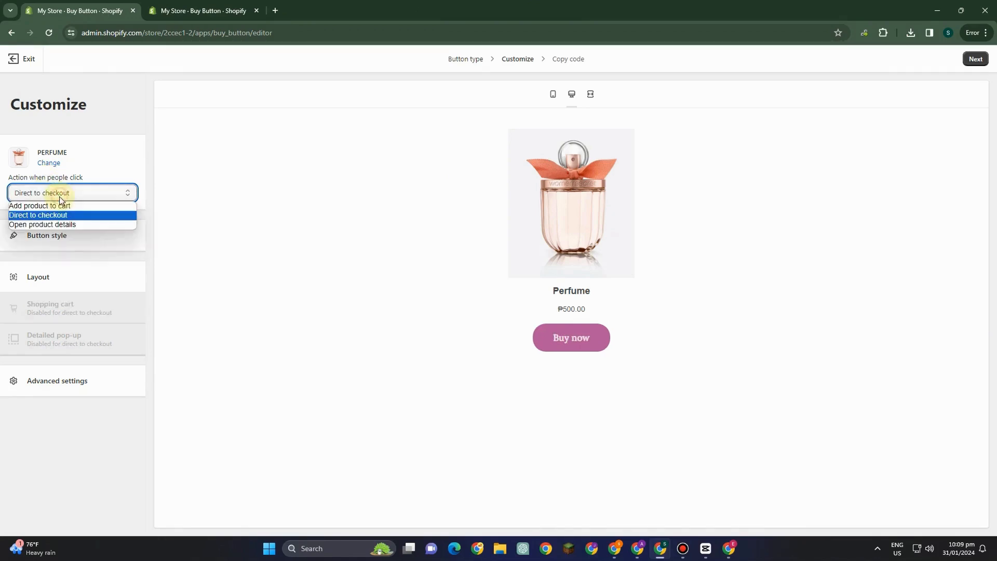
click(62, 224)
click(62, 193)
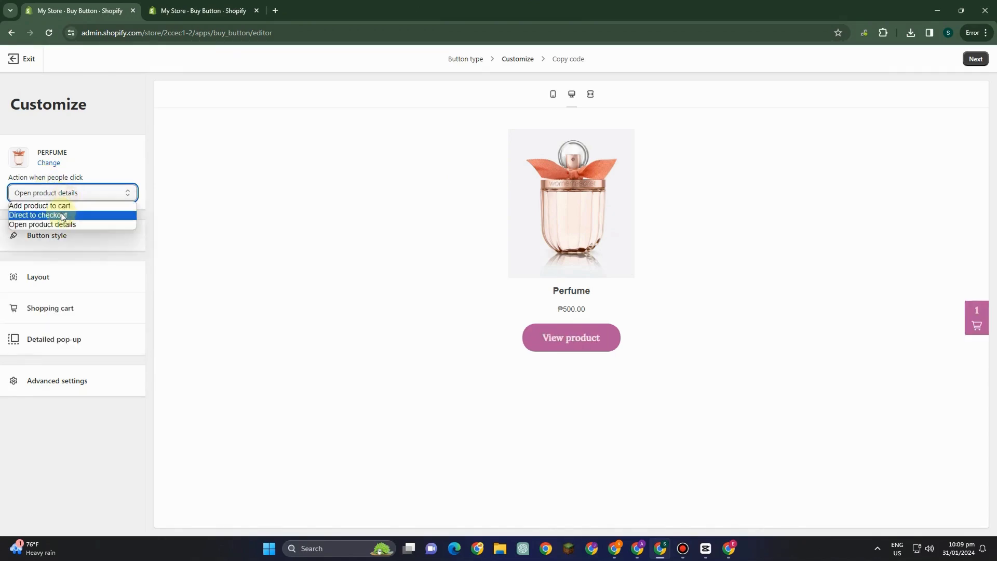
click(62, 215)
Set the Buy now button's corners to 36 px and its width to 100 px.
click(53, 236)
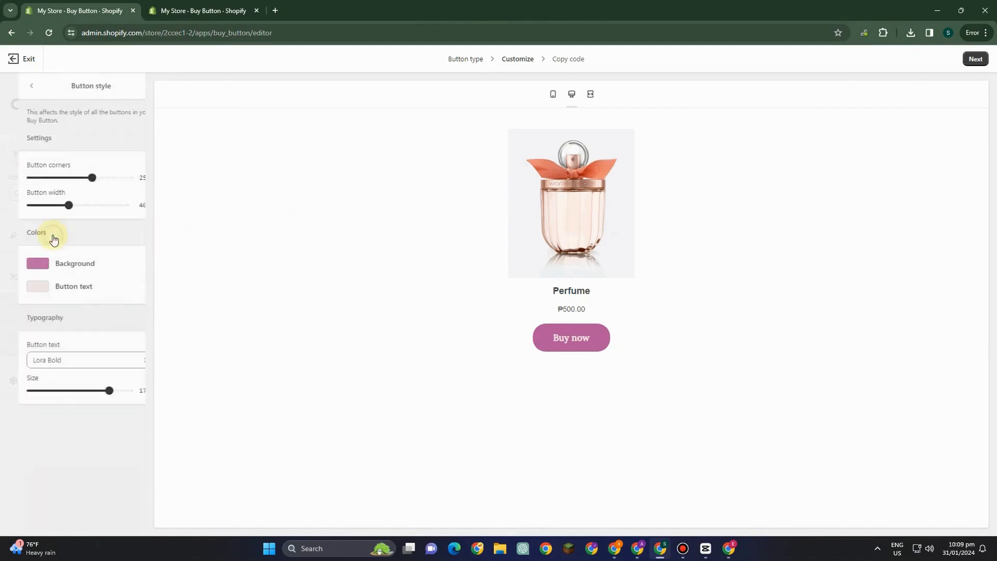
drag(74, 177, 100, 178)
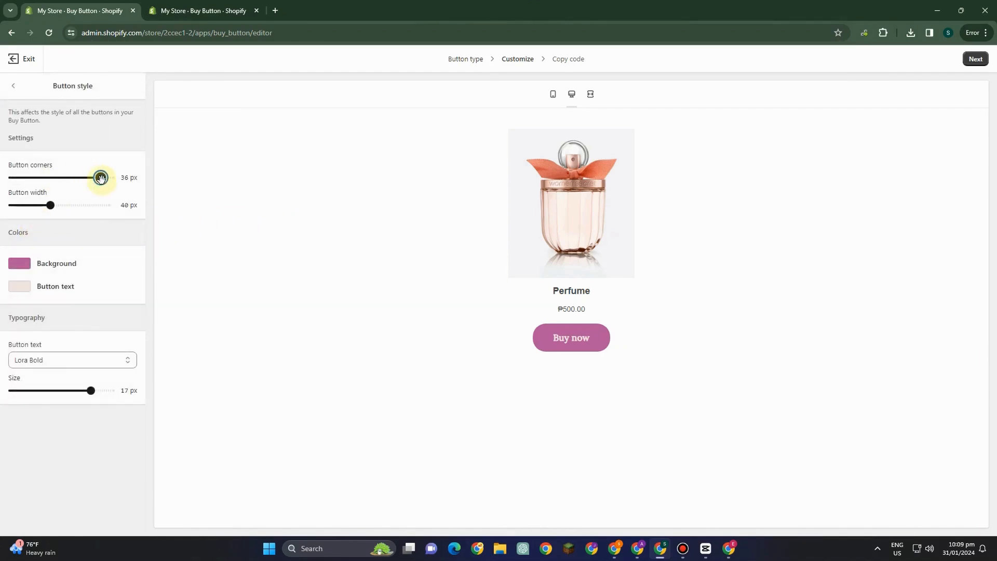
drag(51, 206, 126, 206)
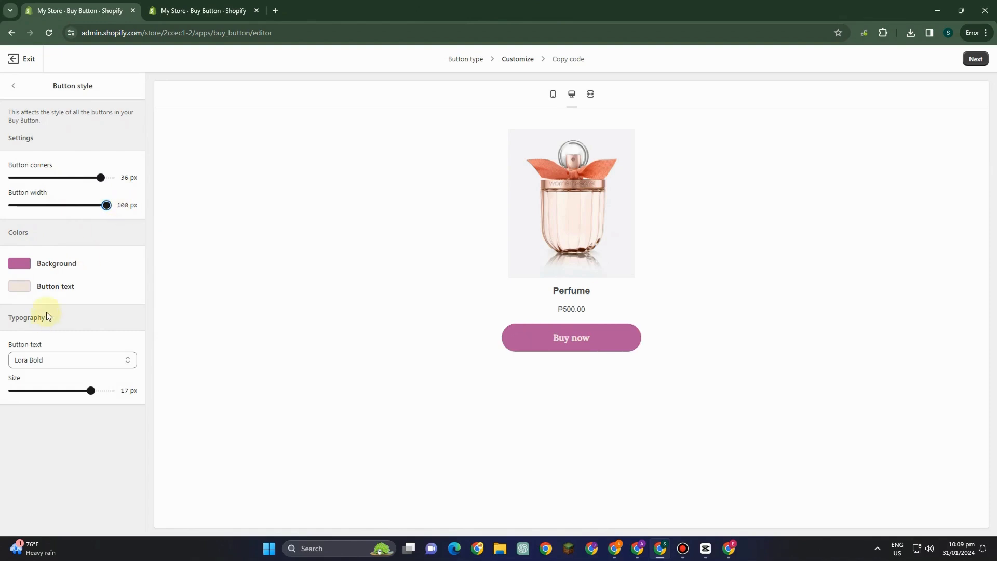
Change the button's background to a brighter pink and its text to a paler off-white.
click(26, 263)
mouse_move(69, 318)
mouse_down()
mouse_move(92, 312)
mouse_move(92, 296)
mouse_move(84, 309)
mouse_up()
click(138, 261)
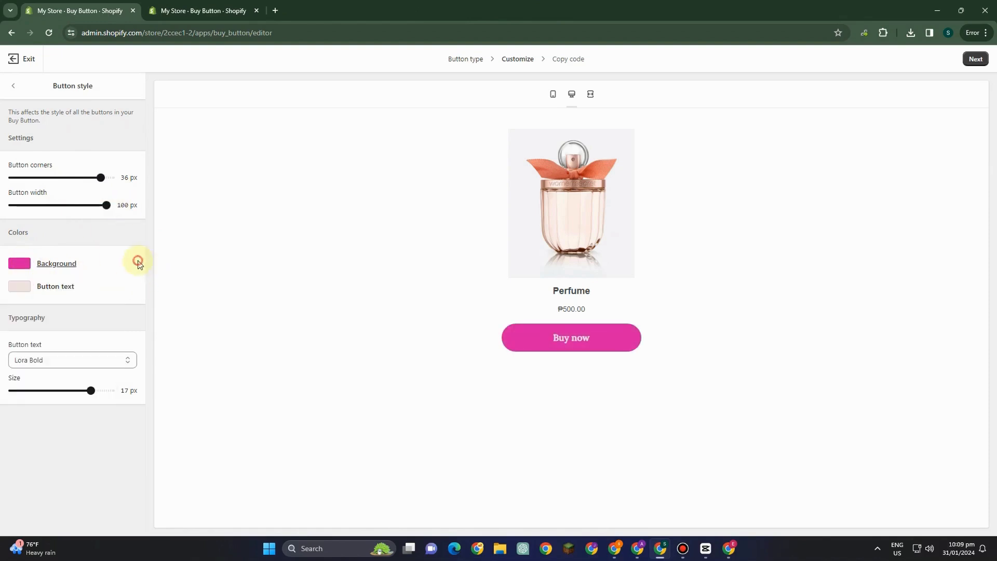
click(29, 292)
mouse_move(62, 322)
mouse_down()
mouse_move(56, 368)
mouse_move(29, 313)
mouse_move(13, 318)
mouse_up()
click(117, 271)
Set the button text font to Playfair Bold, trying Playfair first, and its size to 18 px.
click(42, 363)
scroll(47, 335, down, 3)
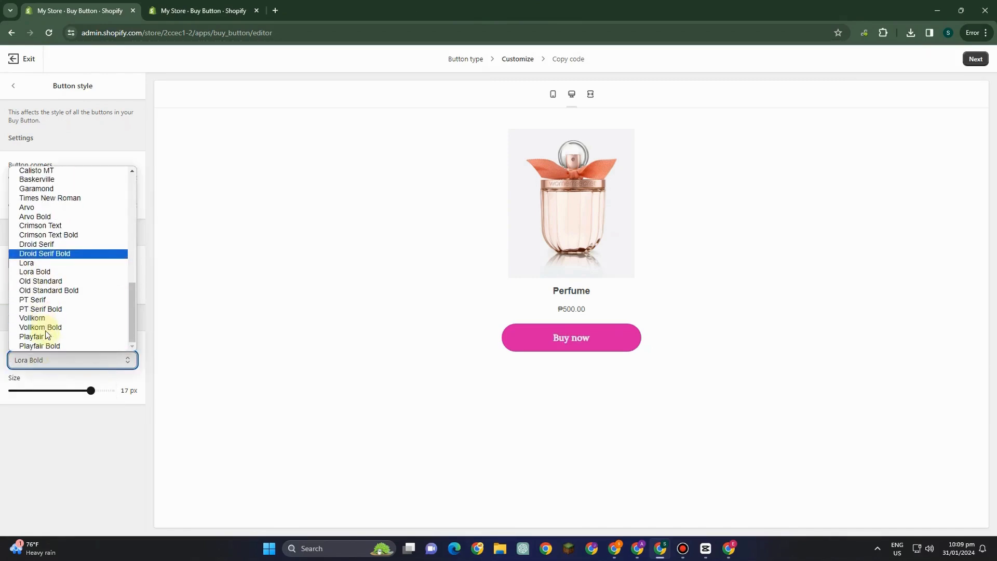
click(43, 337)
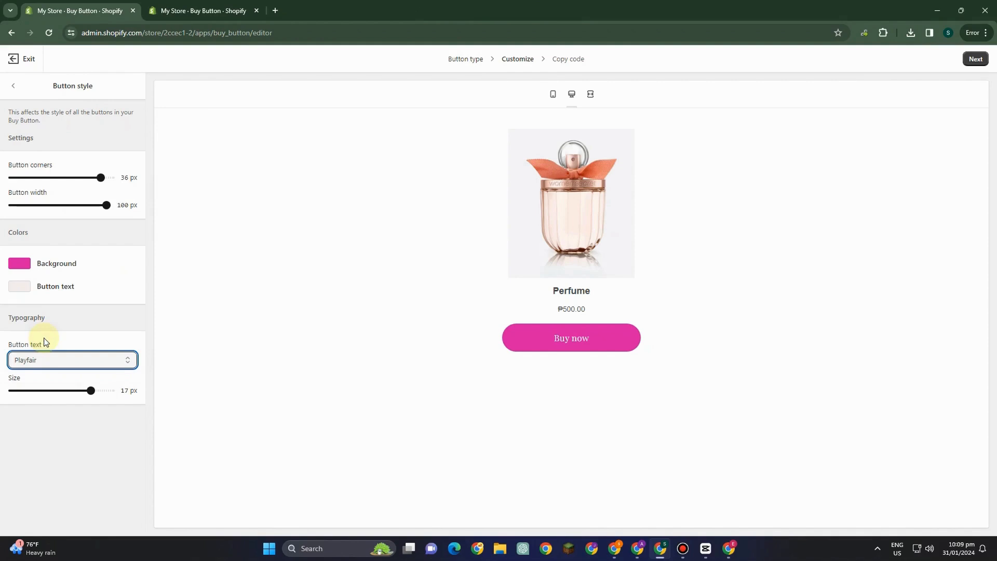
click(54, 359)
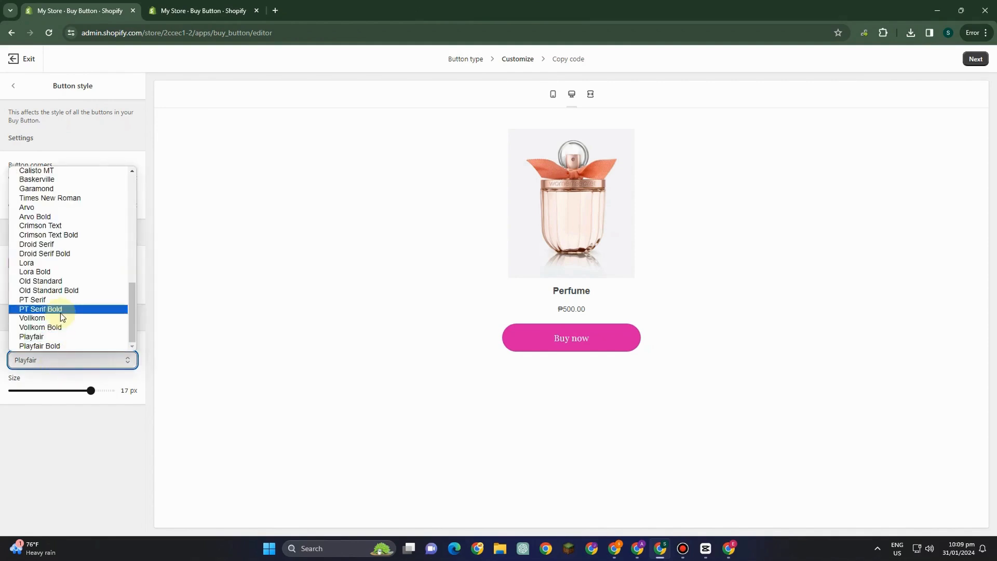
click(50, 347)
drag(92, 390, 107, 389)
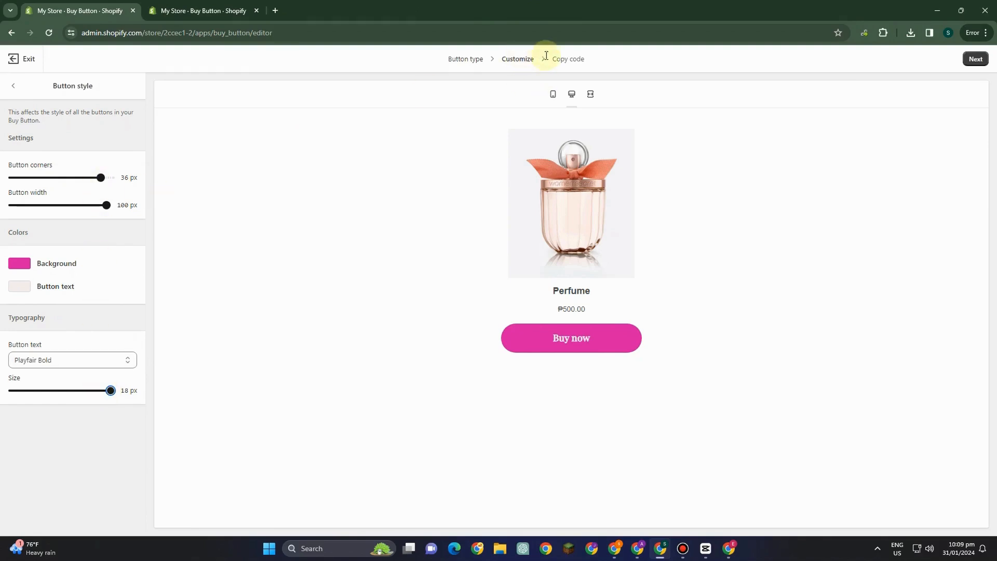
Finish customizing the PERFUME collection button and copy its embed code.
click(976, 60)
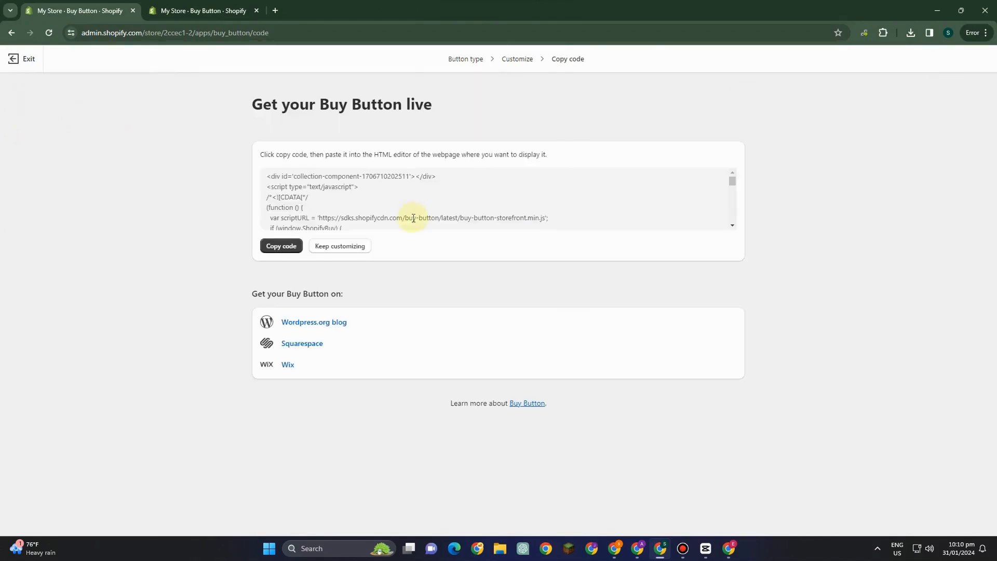
click(287, 248)
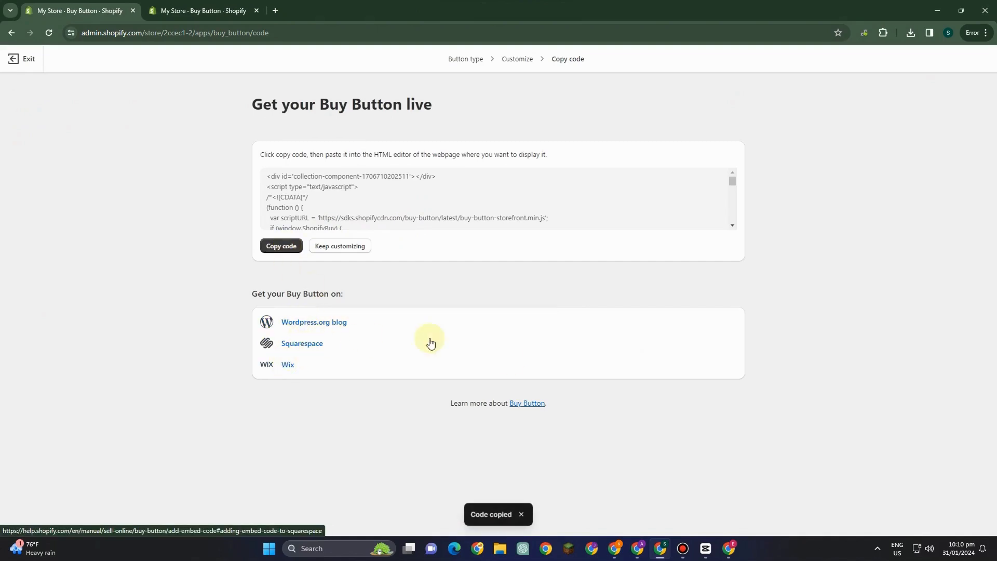
Switch to the Wix account and open My Site 5 in the website editor.
click(735, 545)
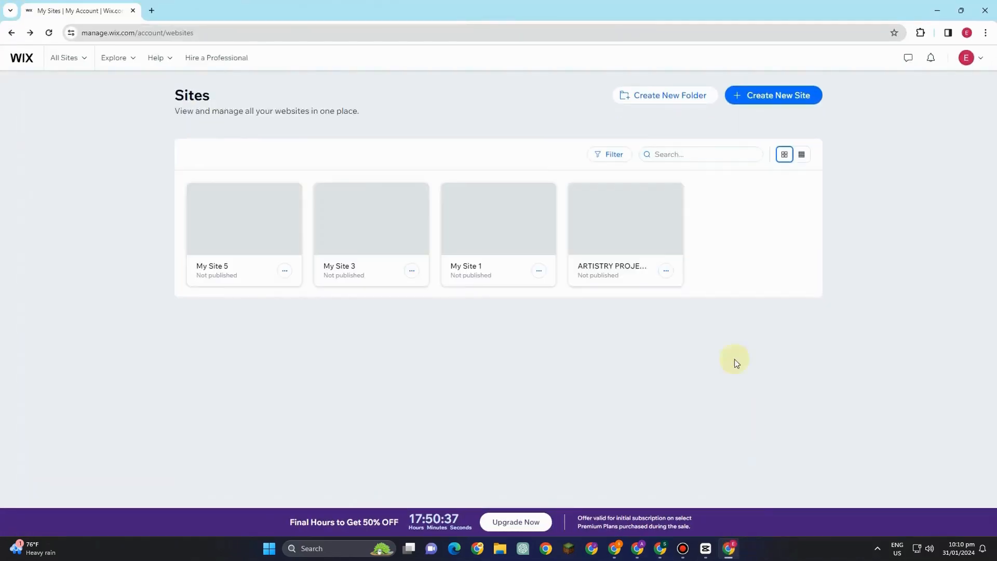
mouse_move(232, 220)
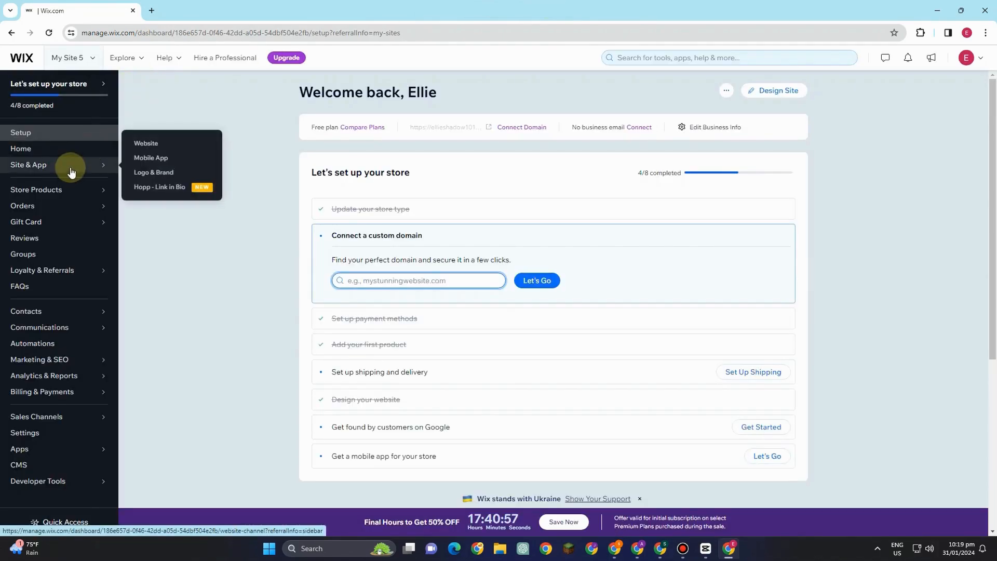
click(71, 170)
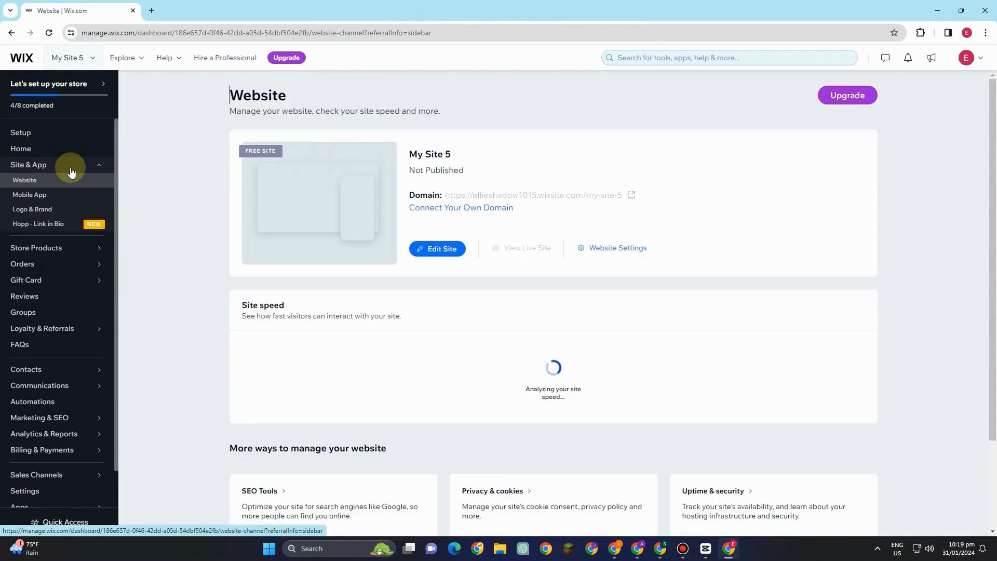
click(425, 252)
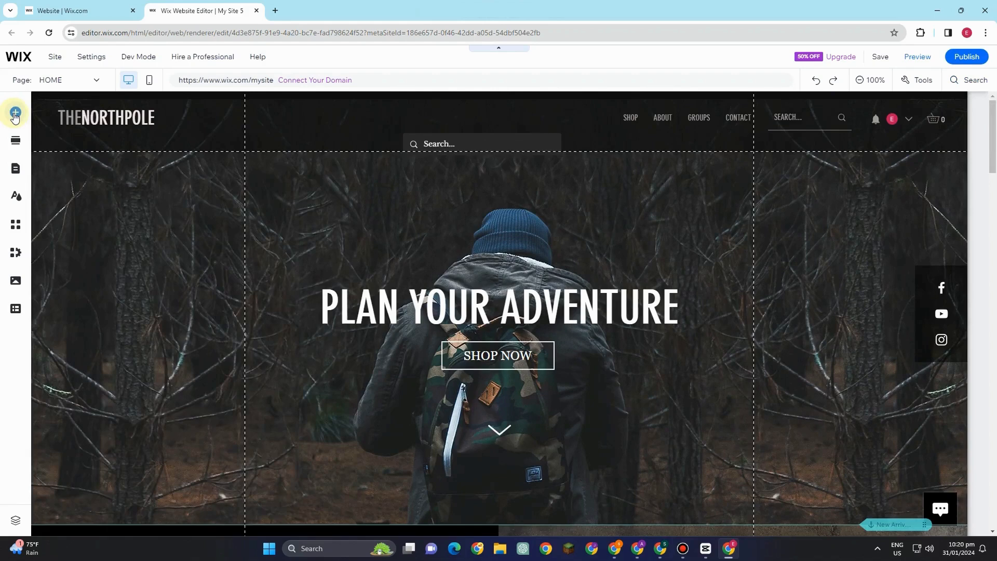
Add an Embed HTML element to the HOME page with the copied Buy Button code and update it.
click(15, 113)
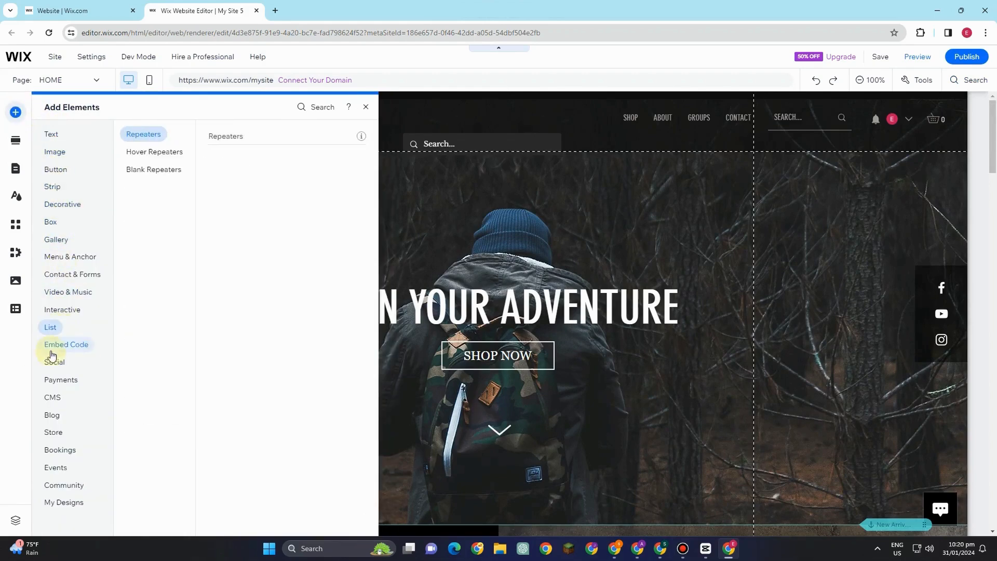
mouse_move(70, 350)
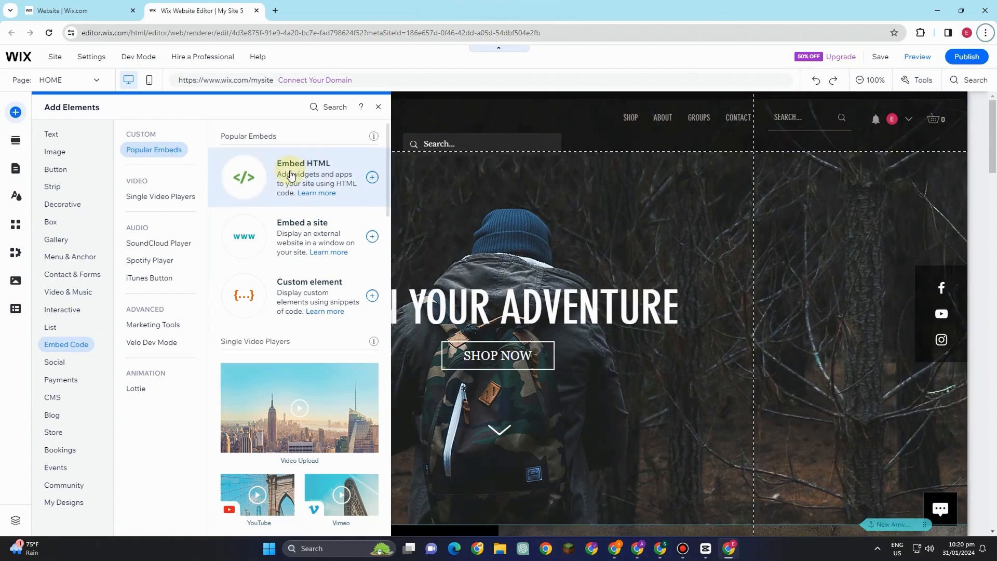
click(291, 186)
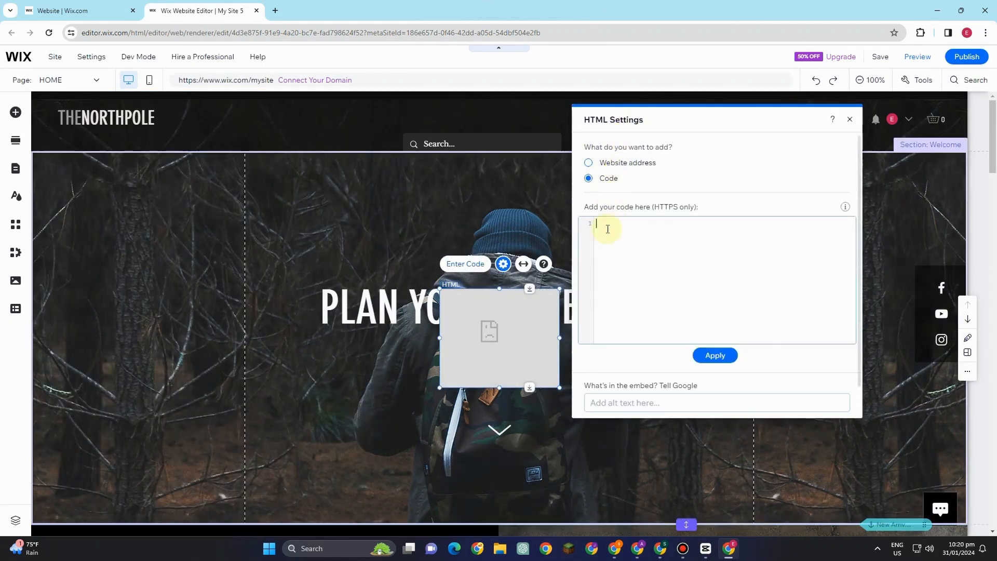
right_click(607, 229)
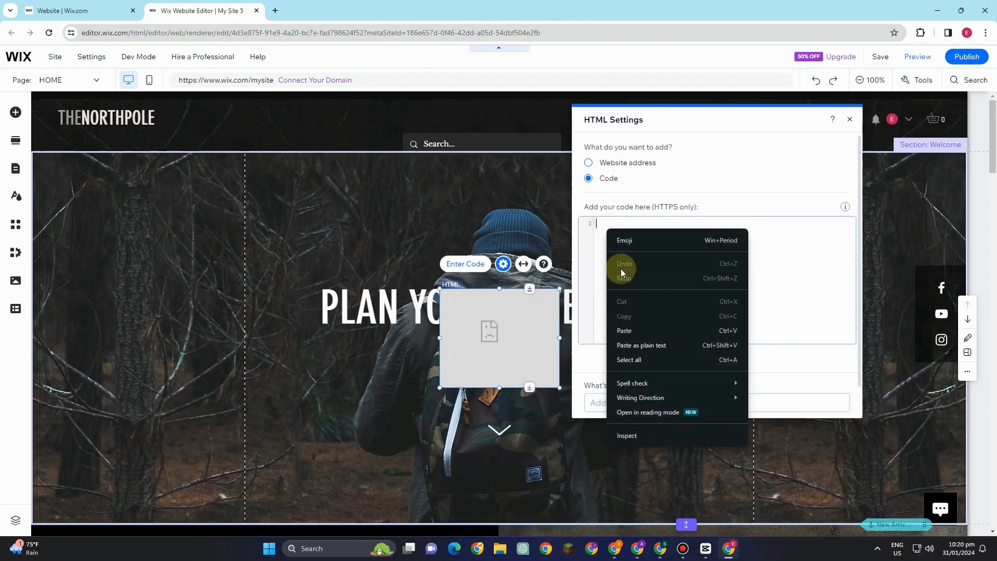
click(634, 328)
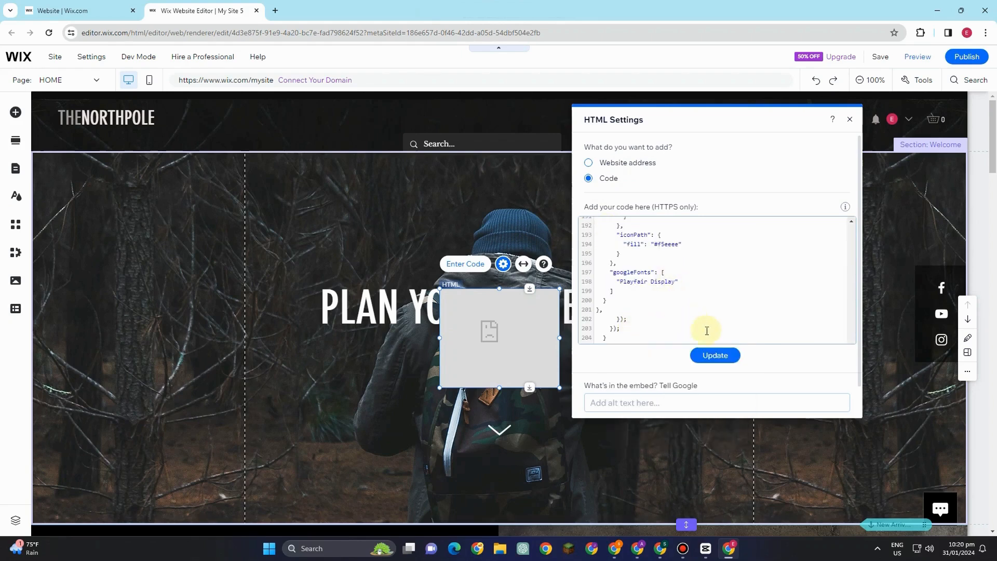
click(714, 355)
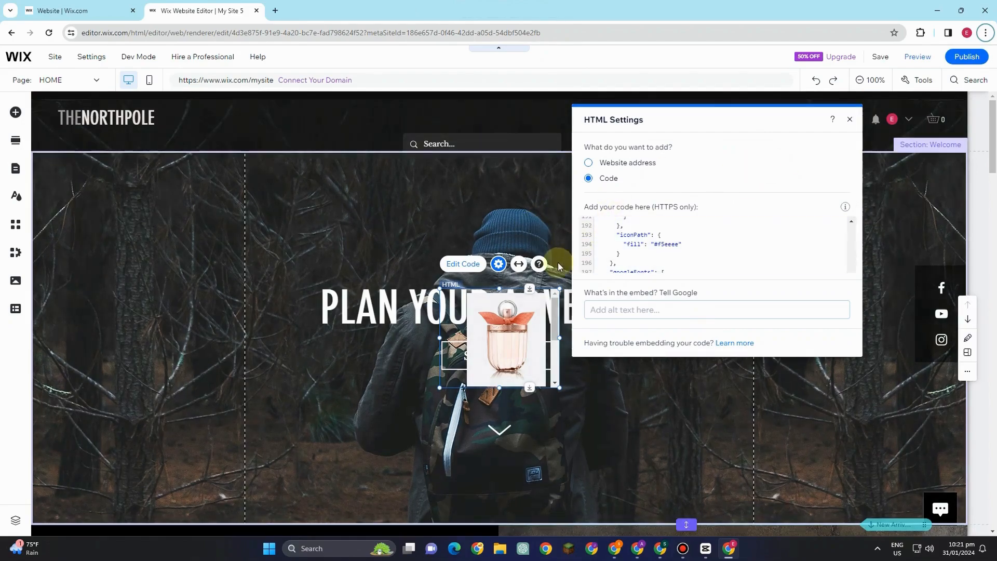
Close the HTML settings and move the embedded Perfume button element from the Welcome section into the black NEW ARRIVALS column.
click(846, 121)
scroll(509, 172, down, 4)
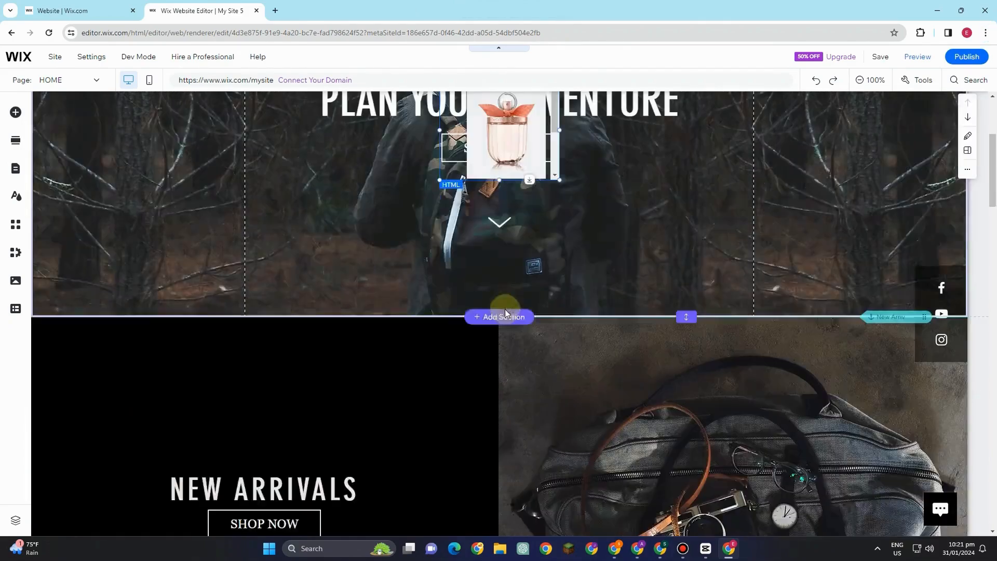
drag(495, 236, 556, 379)
scroll(556, 327, down, 6)
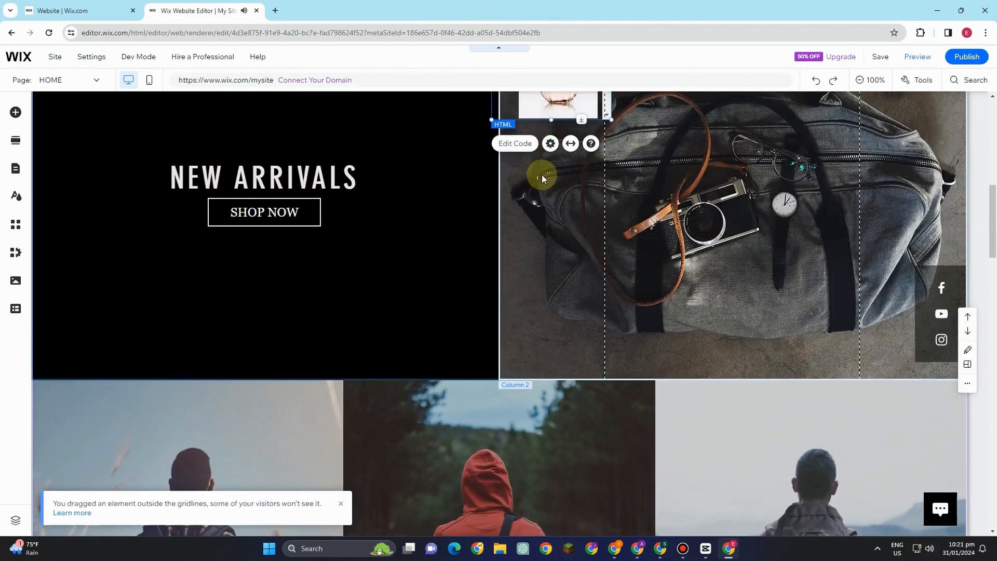
scroll(542, 178, up, 5)
drag(550, 311, 317, 340)
Widen the Perfume embed on both sides, place it over the lower part of the column and increase its height.
drag(377, 353, 451, 354)
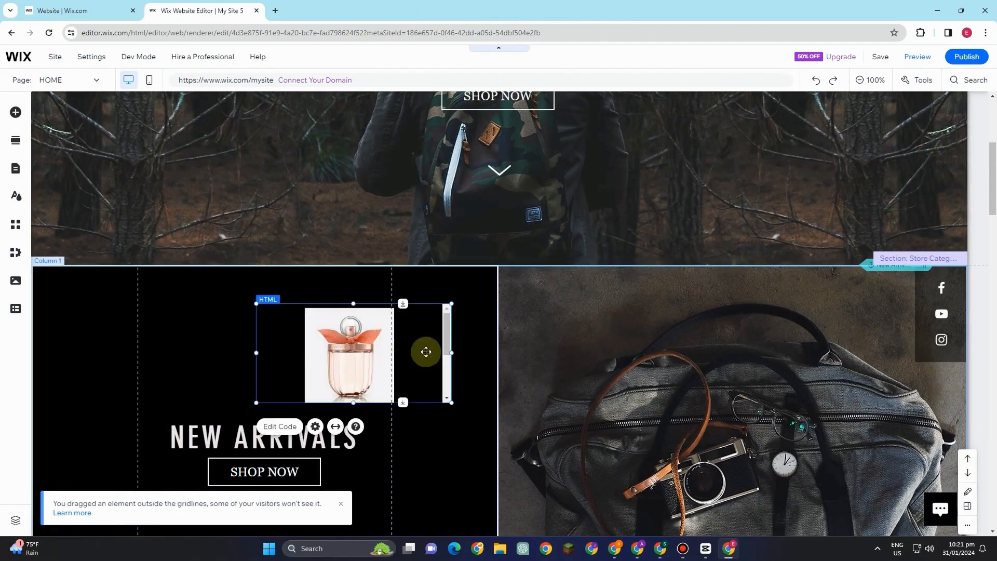
drag(256, 353, 147, 343)
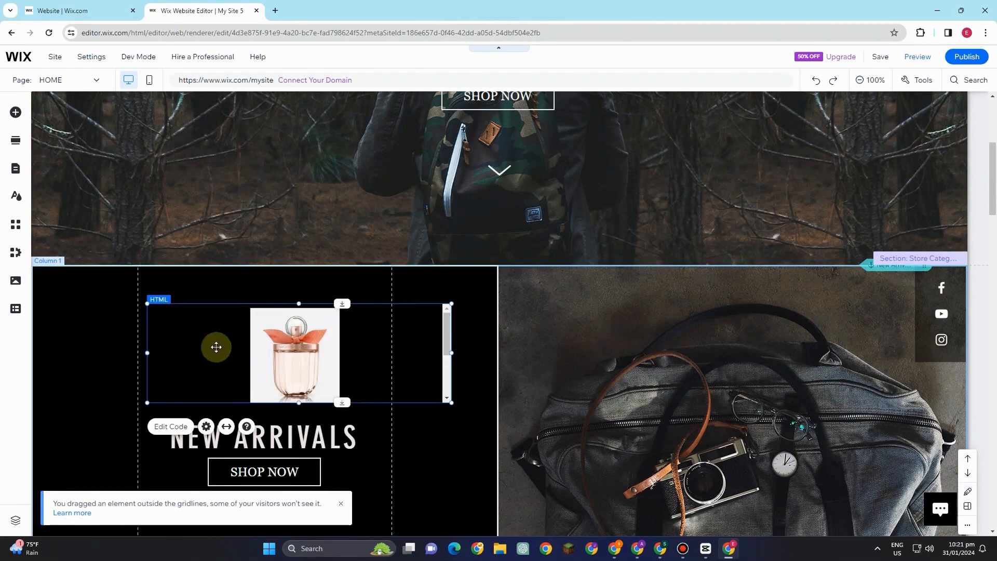
scroll(216, 345, down, 3)
drag(298, 242, 259, 448)
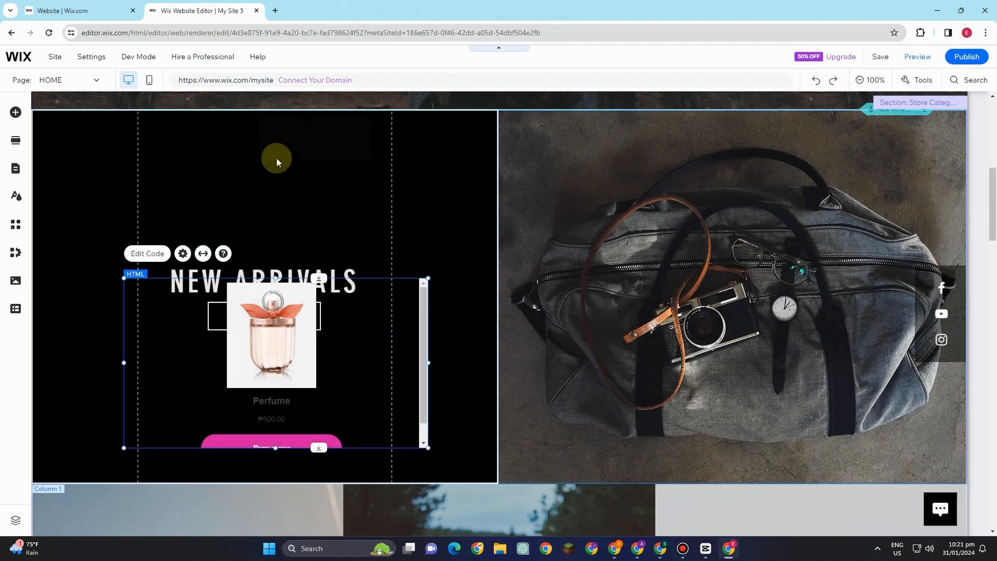
Delete the NEW ARRIVALS heading behind the Perfume embed.
click(247, 200)
click(198, 275)
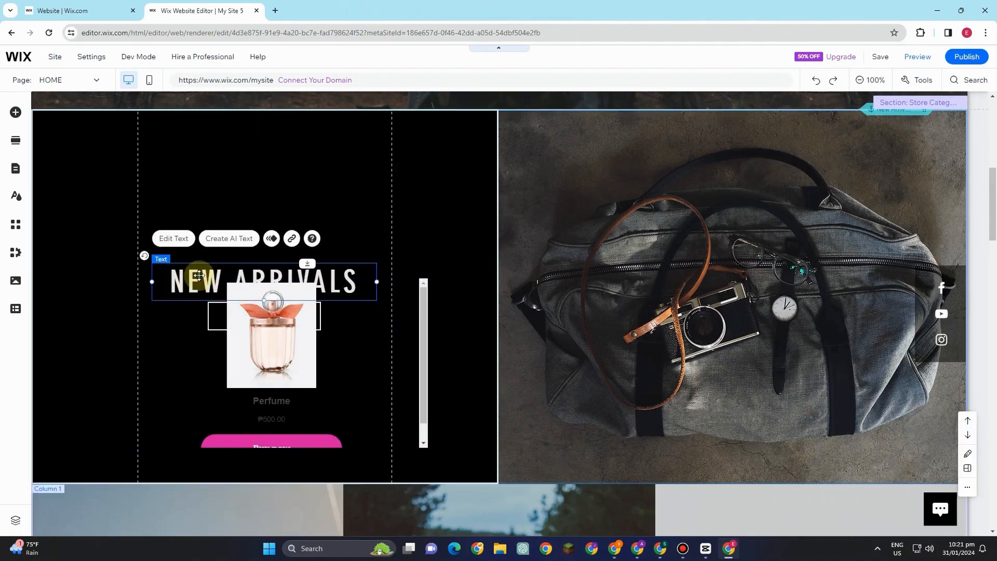
key(Delete)
click(205, 312)
key(Delete)
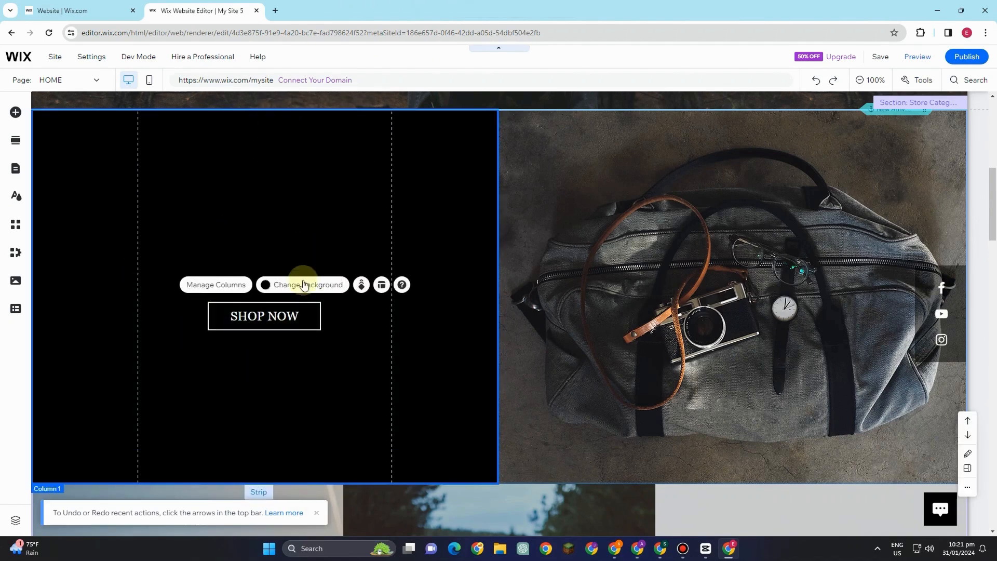
key(ctrl+z)
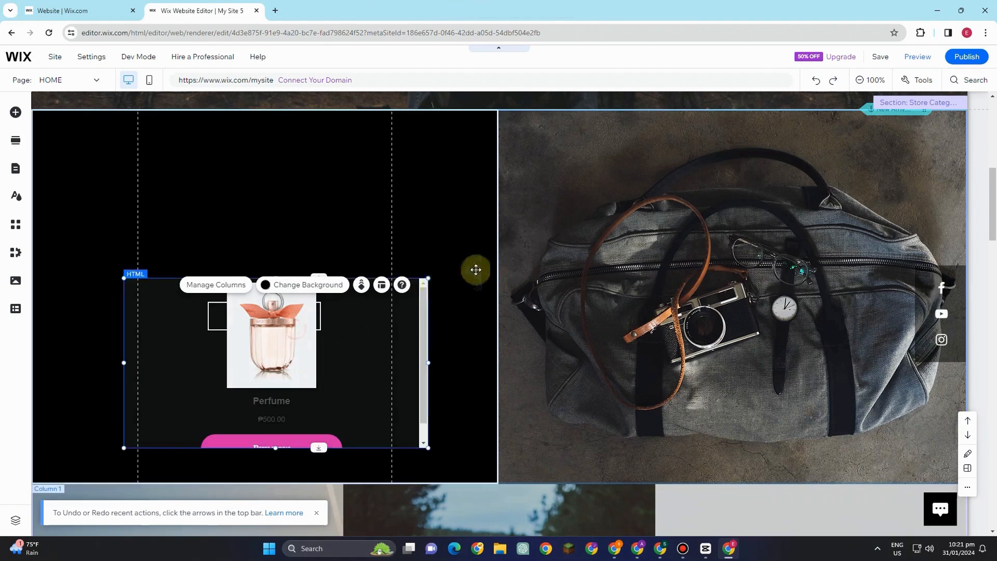
Delete the SHOP NOW button and centre the Perfume embed in the column, tall enough to show the whole Buy now button.
click(256, 319)
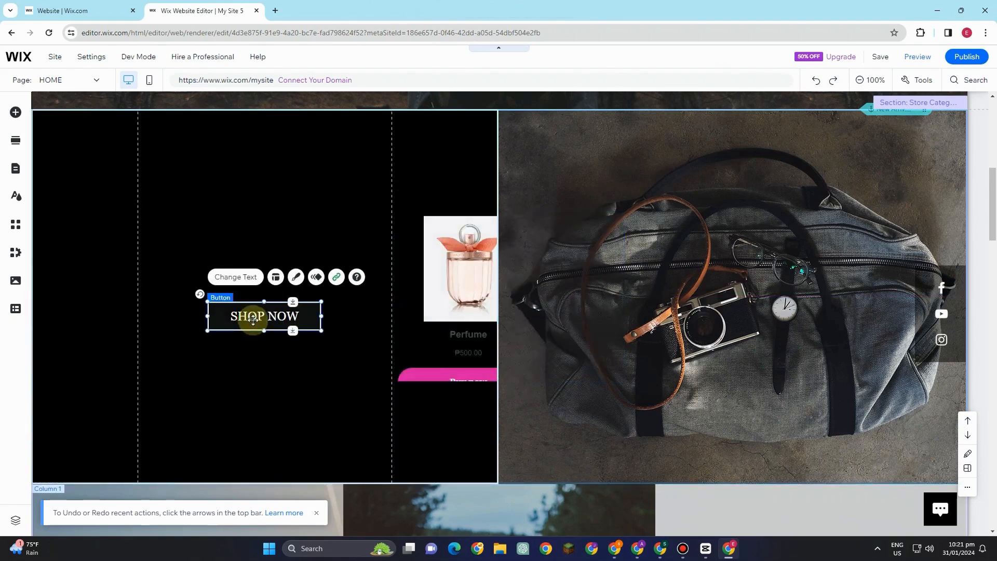
click(430, 275)
drag(396, 267, 228, 245)
drag(261, 352, 251, 448)
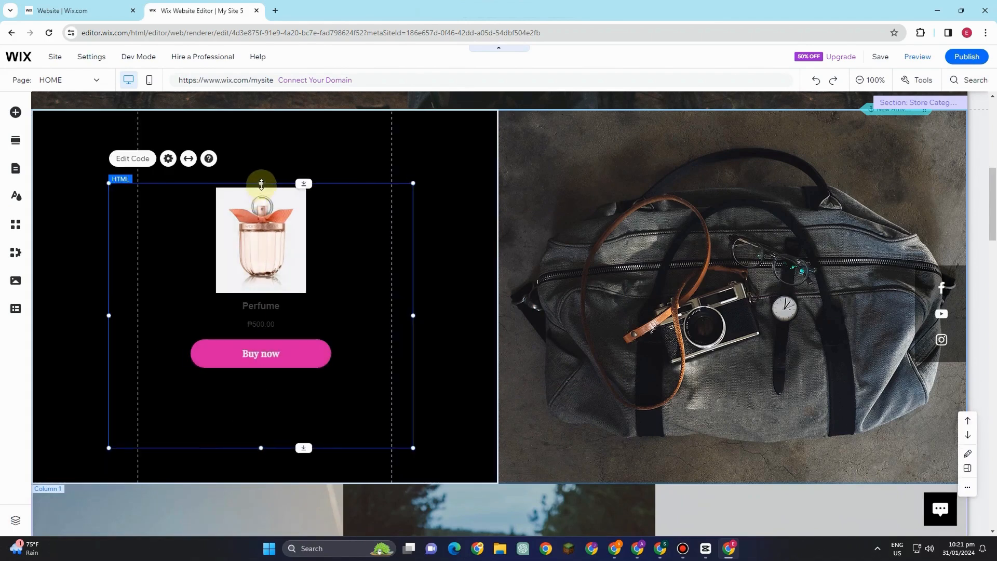
drag(261, 184, 263, 124)
drag(264, 158, 261, 183)
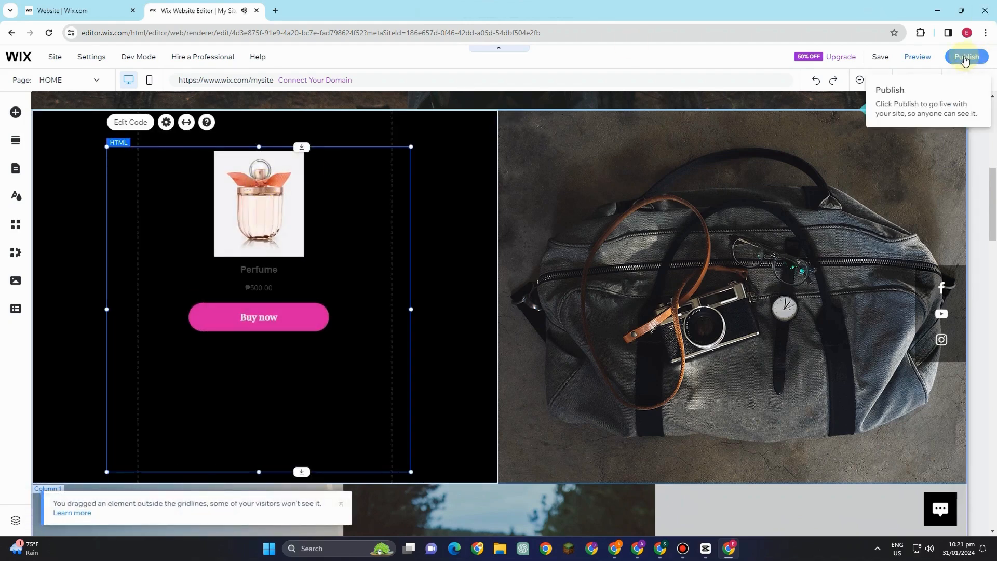